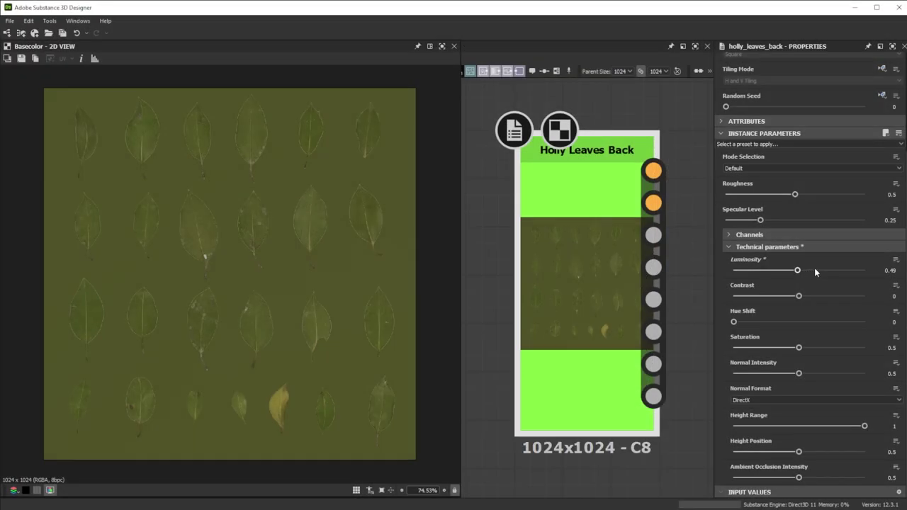
Slightly darken the holly leaves atlas and nudge its hue and saturation
left_click_drag(814, 268, 795, 270)
mouse_move(734, 321)
left_mouse_down()
mouse_move(825, 318)
mouse_move(806, 328)
mouse_move(737, 327)
left_mouse_up()
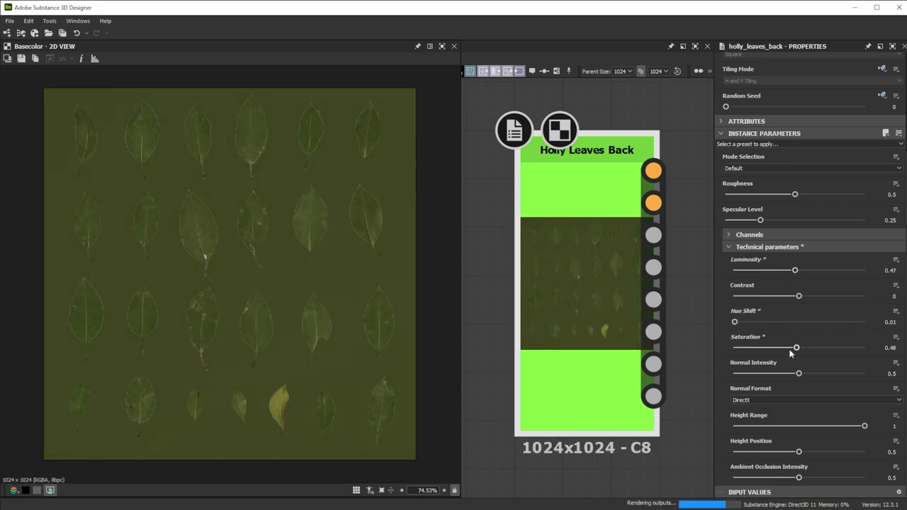
mouse_move(797, 347)
left_mouse_down()
mouse_move(713, 350)
mouse_move(812, 355)
left_mouse_up()
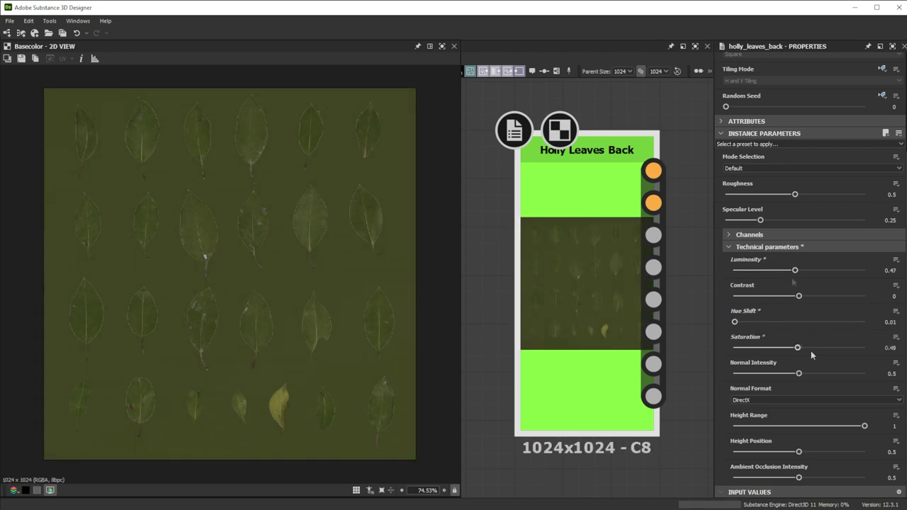
Try the Grid and Single Element layouts, then settle on Splatter mode
left_click(744, 169)
left_click(737, 181)
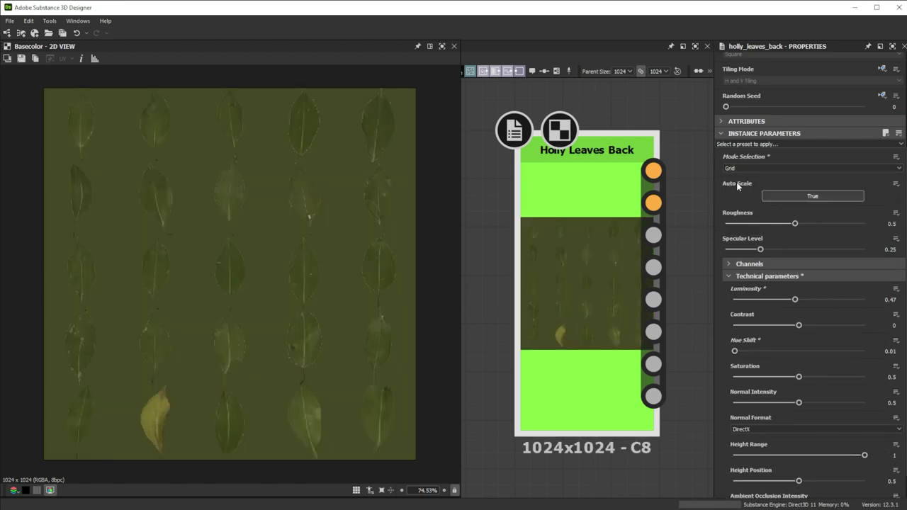
left_click(740, 169)
left_click(737, 188)
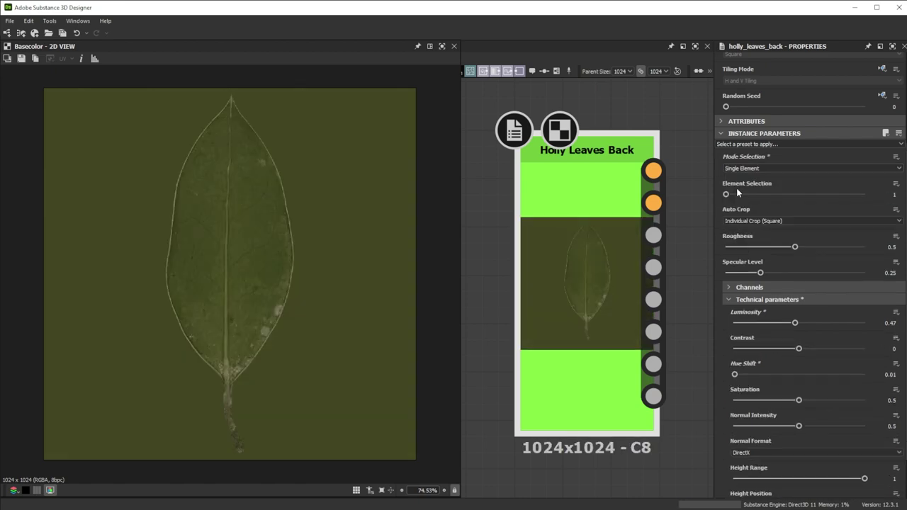
left_click(741, 168)
left_click(737, 193)
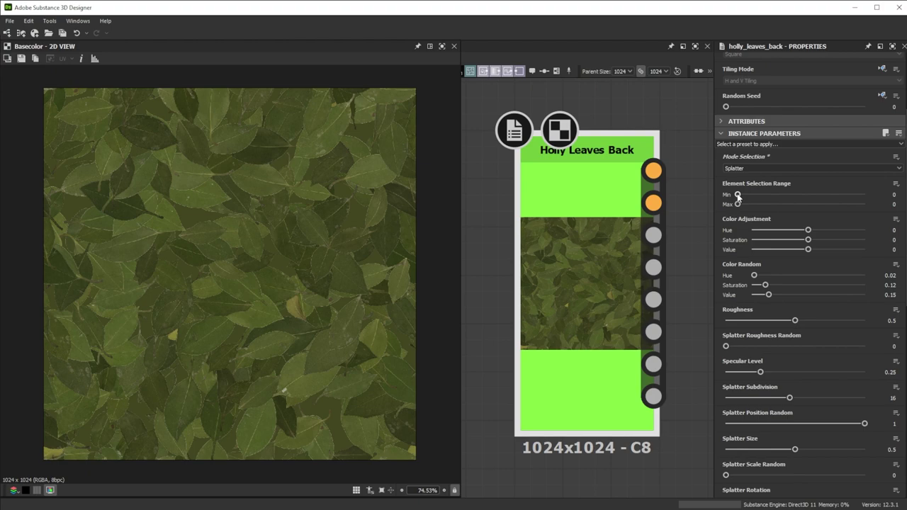
Raise Splatter Subdivision to 21 and lower Position Random to 0.3
left_click_drag(790, 397, 815, 399)
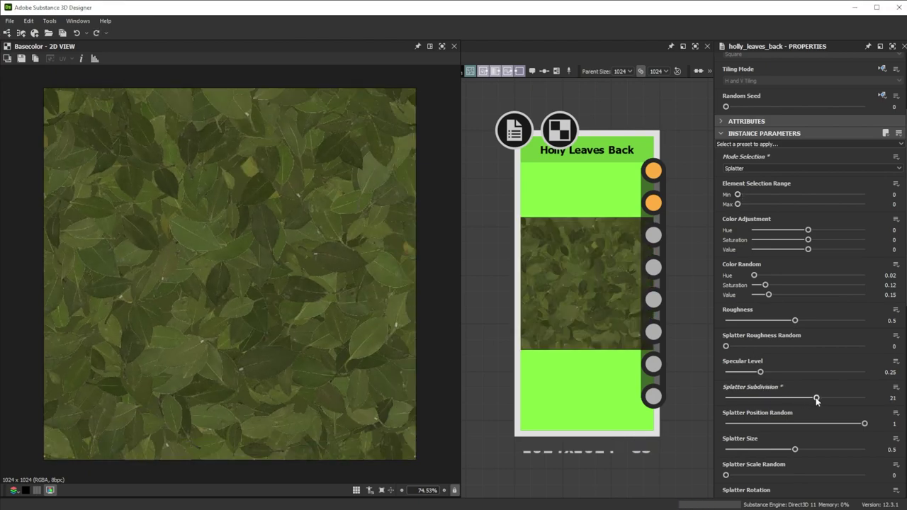
left_click_drag(865, 423, 855, 424)
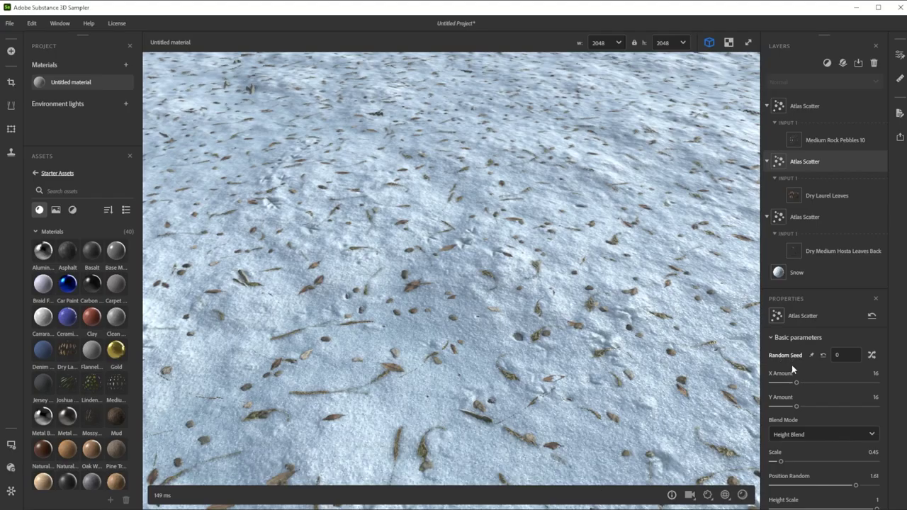
left_click_drag(796, 382, 813, 407)
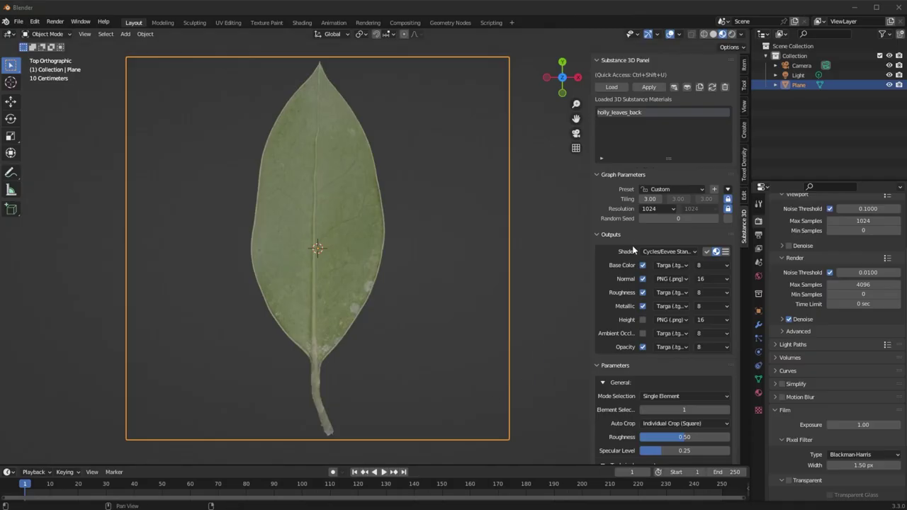
Set the leaf material layout to Grid and reveal its technical parameters
left_click(684, 396)
left_click(673, 410)
scroll(619, 415, "down", 2)
left_click(619, 414)
scroll(619, 415, "down", 4)
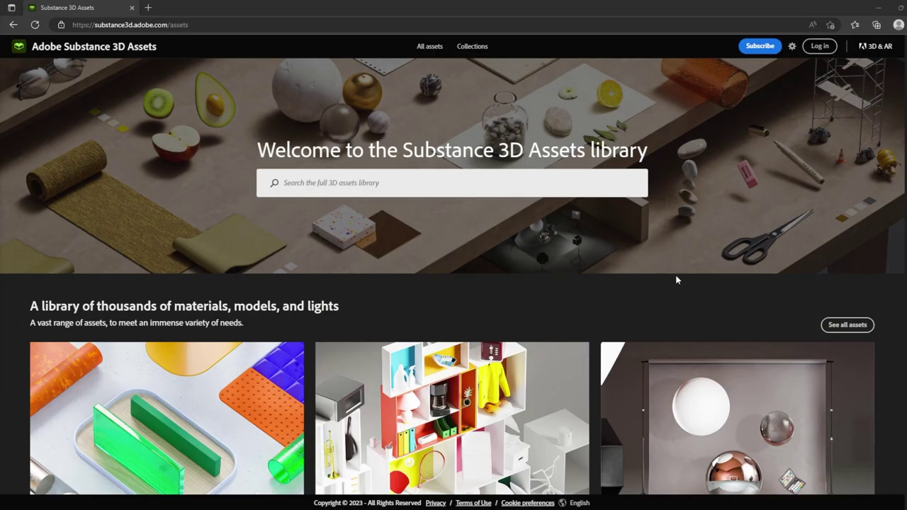
In the Atlases category, search 'stones' and filter the results to the Atlas type
scroll(632, 104, "down", 3)
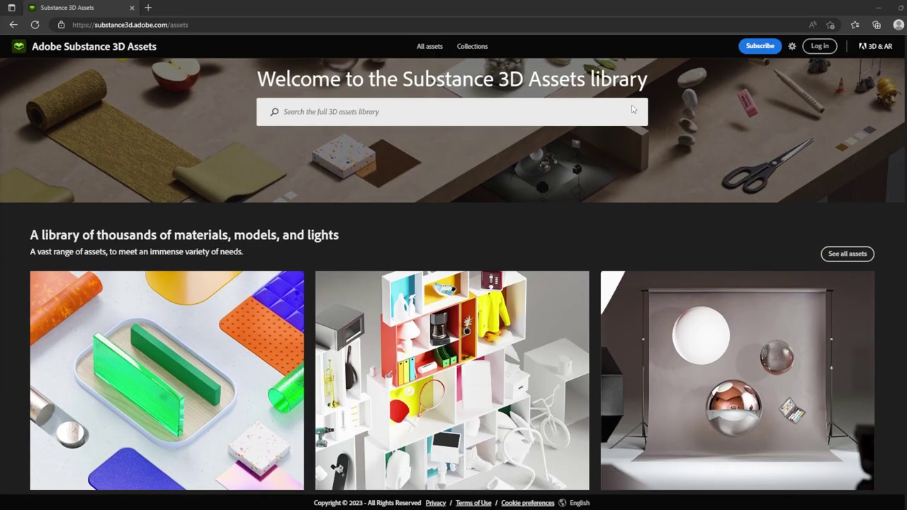
left_click(110, 355)
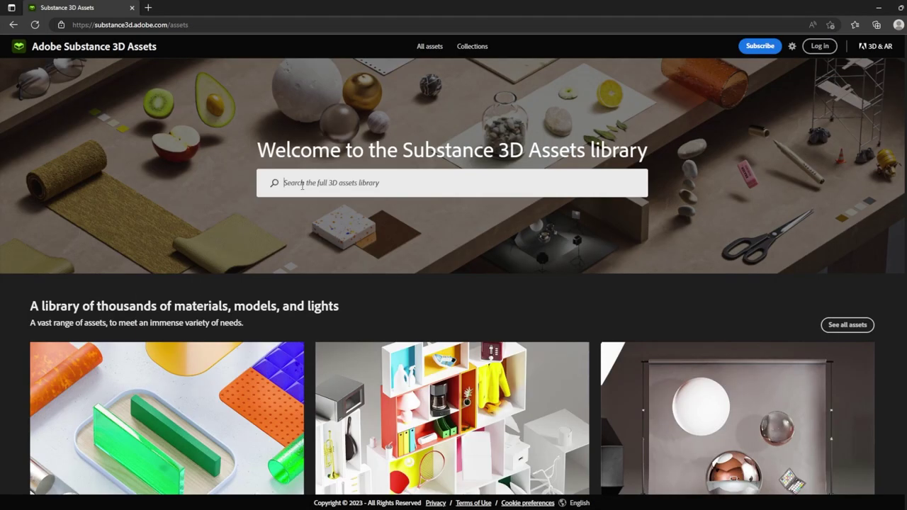
left_click(308, 187)
type("stones")
key("Return")
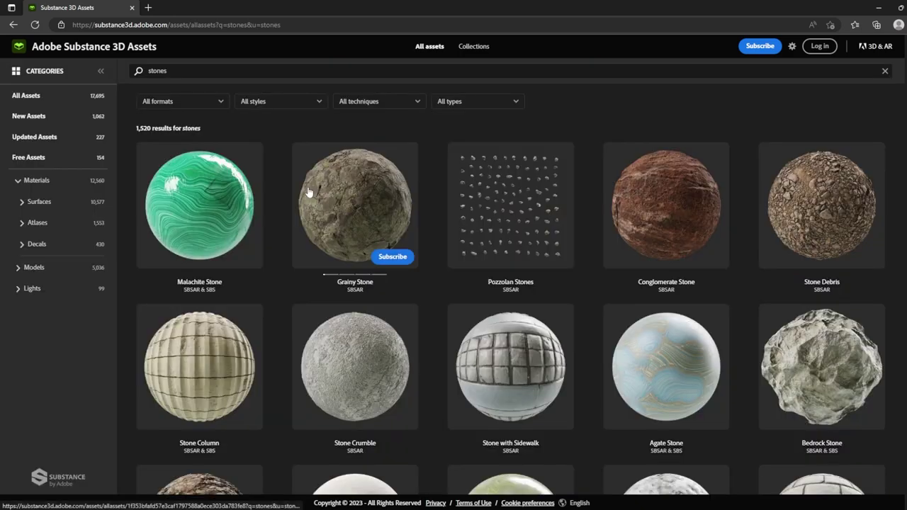
left_click(472, 107)
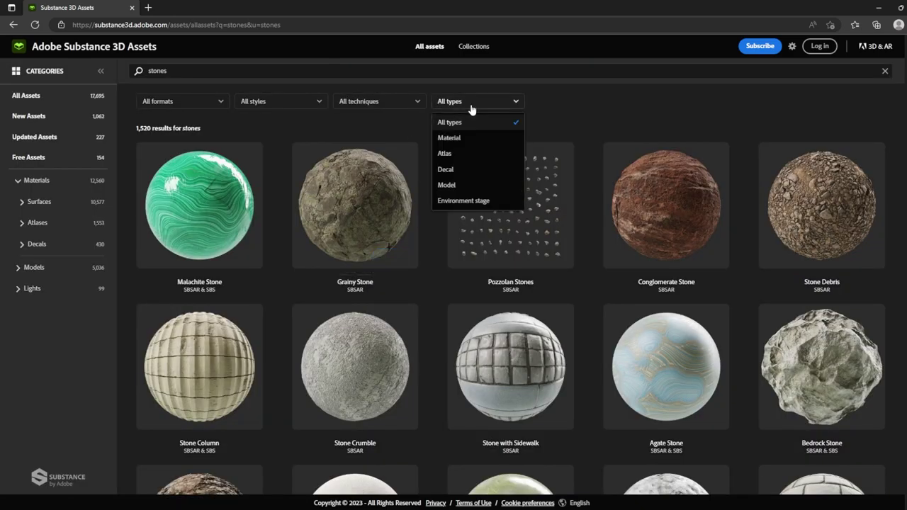
left_click(466, 152)
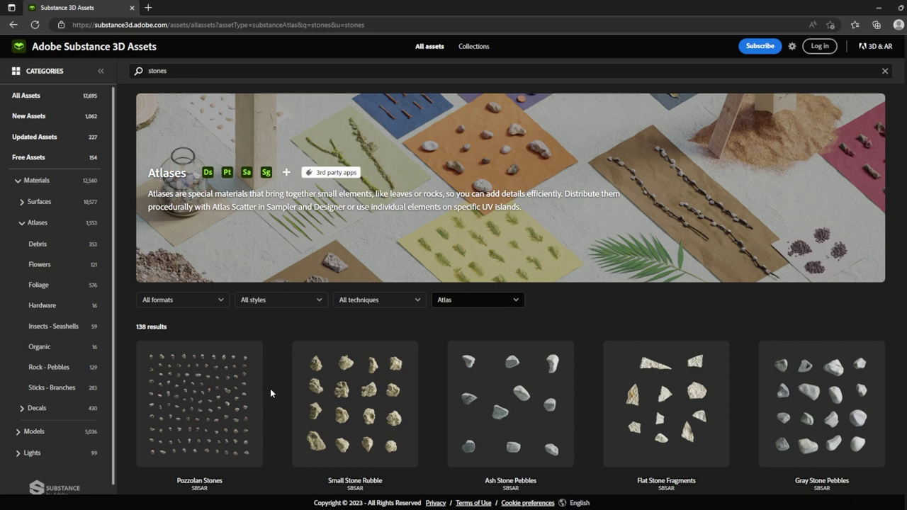
mouse_move(182, 435)
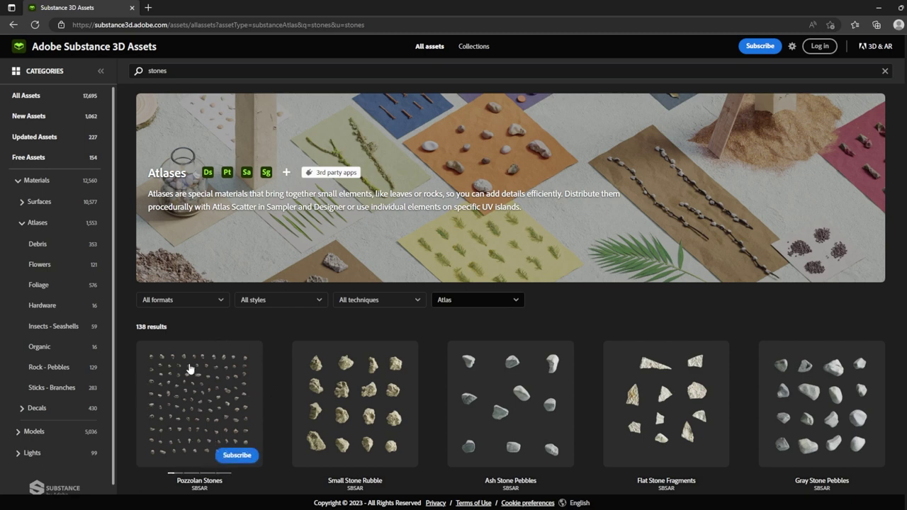
mouse_move(325, 376)
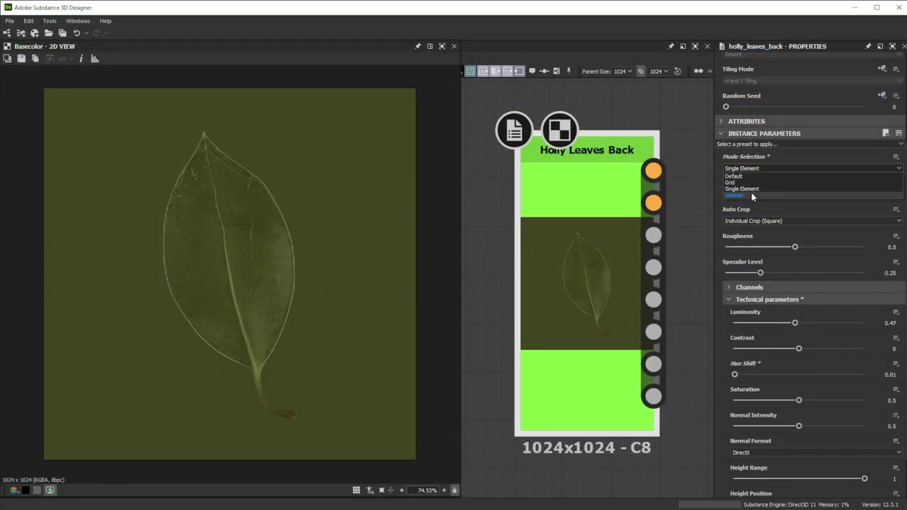
Switch the leaf atlas back to Splatter layout and adjust its sliders
left_click(752, 193)
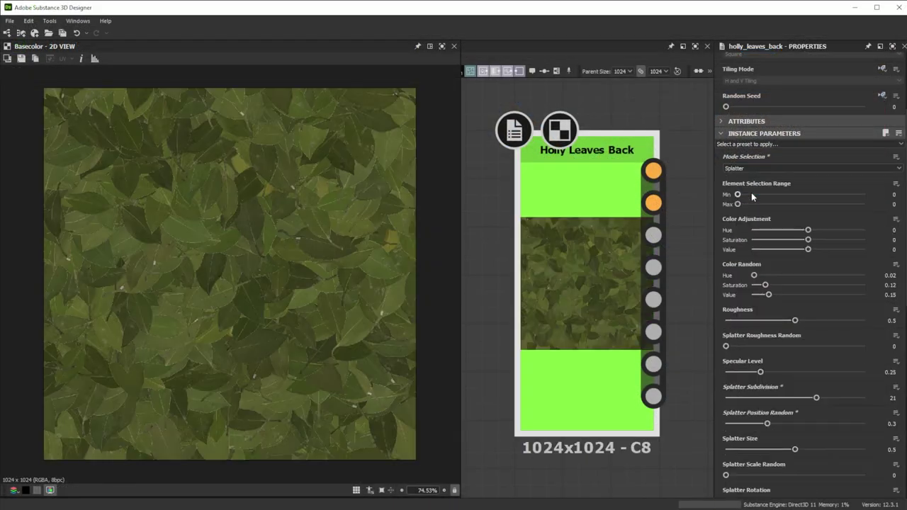
left_click_drag(816, 397, 789, 397)
left_click_drag(726, 474, 792, 474)
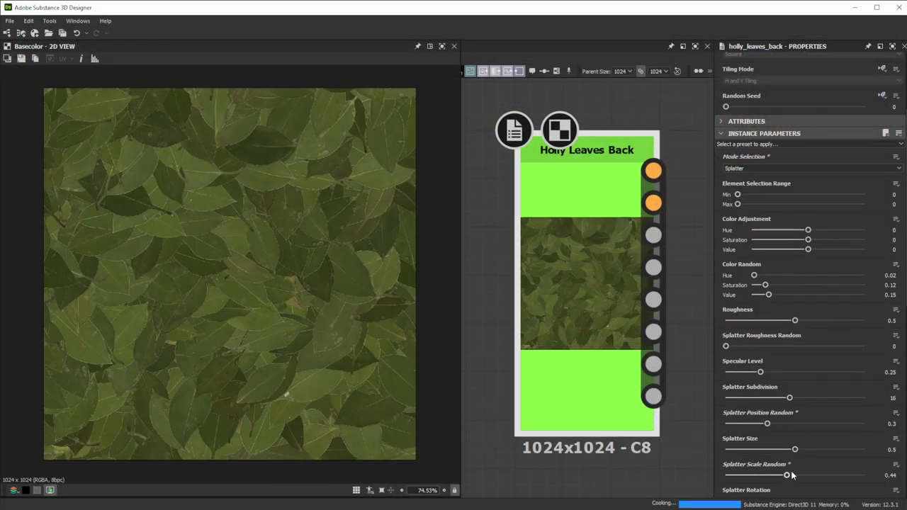
Unhide the six hidden Atlas Scatter layers from bottom to top
scroll(798, 475, "down", 3)
scroll(798, 475, "down", 2)
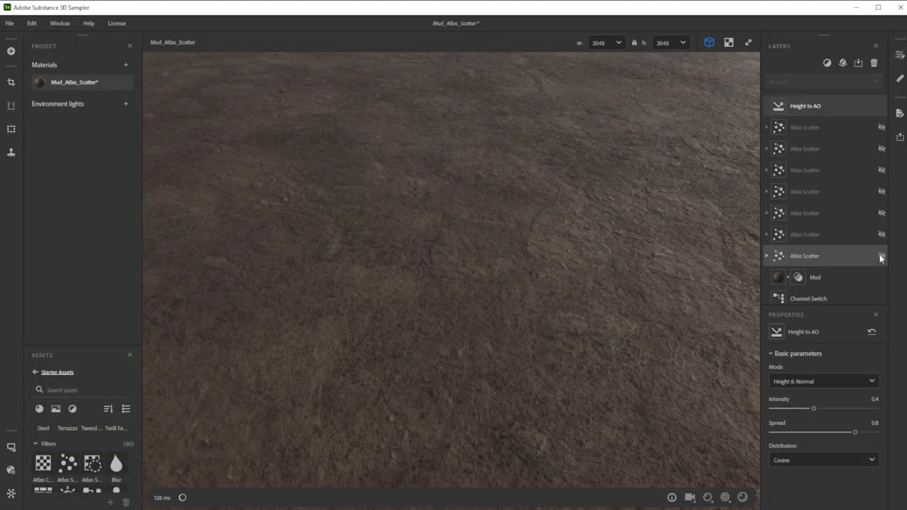
left_click(882, 256)
left_click(881, 234)
left_click(881, 213)
left_click(882, 191)
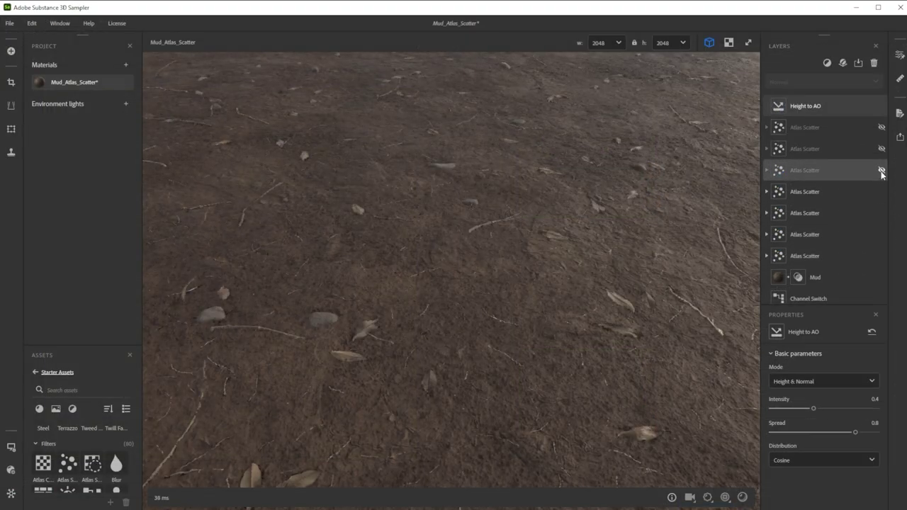
left_click(881, 171)
left_click(882, 148)
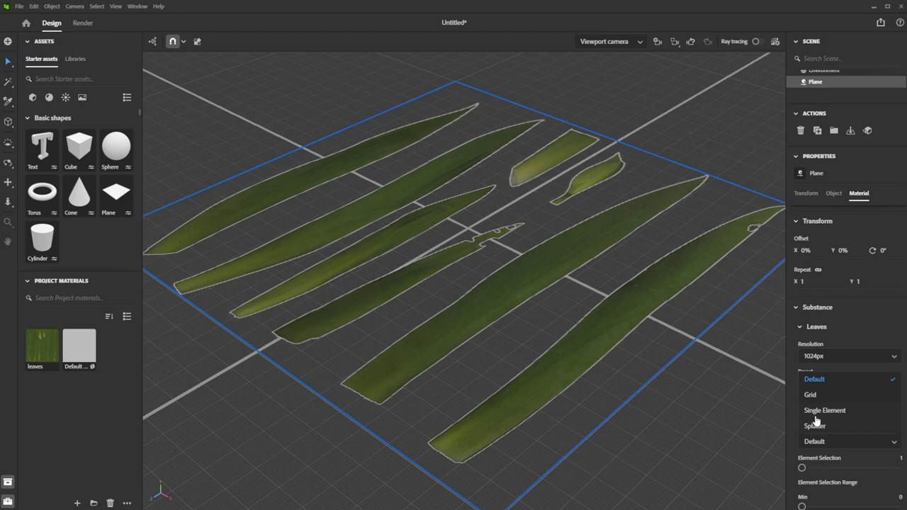
Show a single leaf element on the plane and turn on its displacement
left_click(808, 417)
left_click(834, 193)
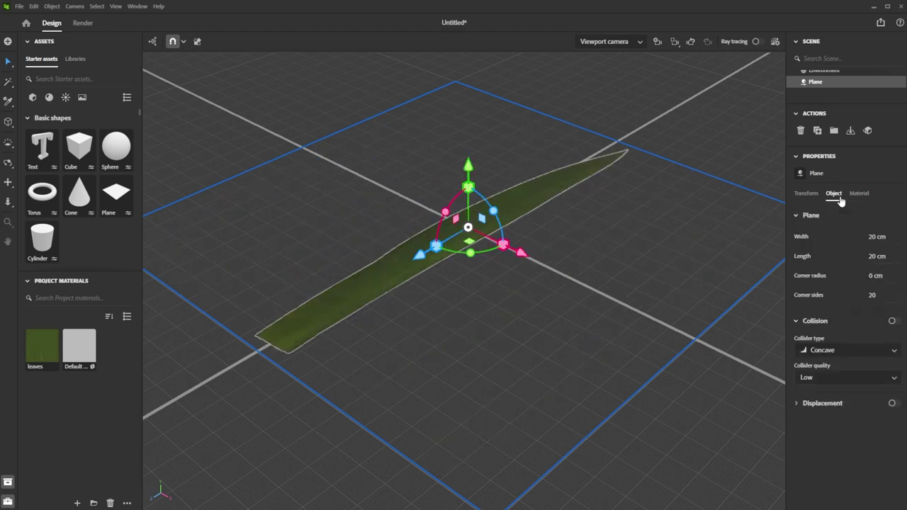
left_click(894, 402)
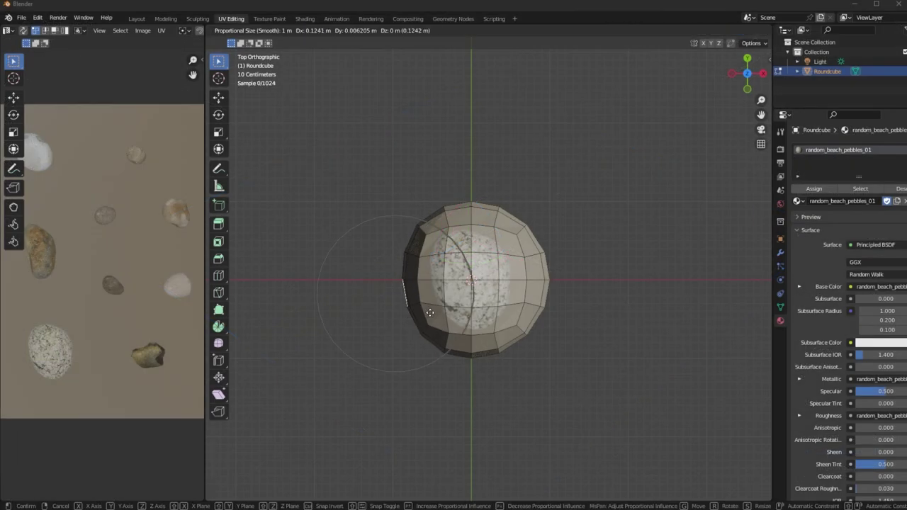
Reshape the low-poly pebble mesh with two proportional-editing grabs
key("g")
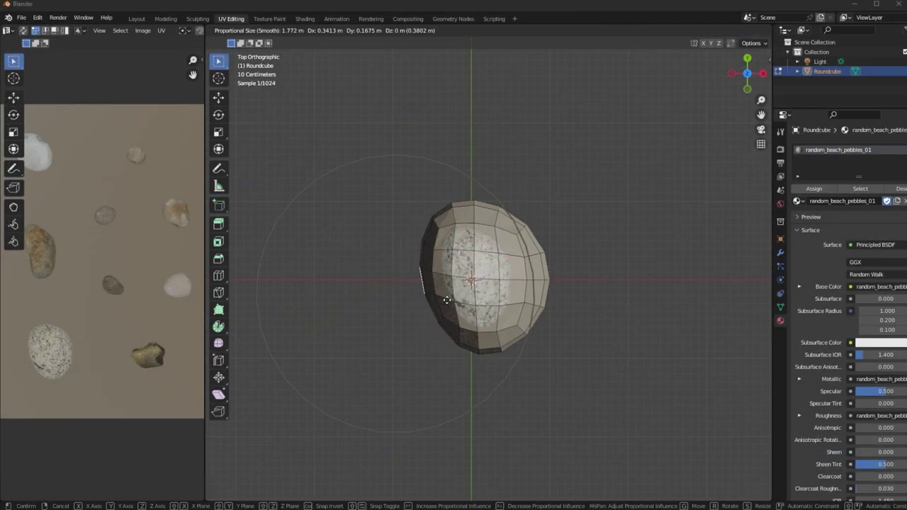
left_click(558, 300)
key("g")
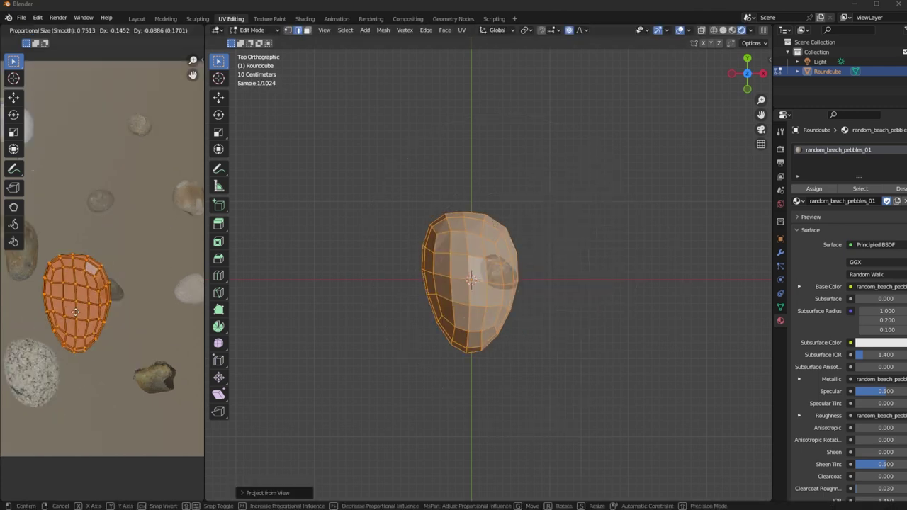
left_click(167, 395)
Move the UV island's vertices onto one pebble in the random_beach_pebbles_01 atlas
scroll(166, 394, "up", 2)
left_click(157, 358)
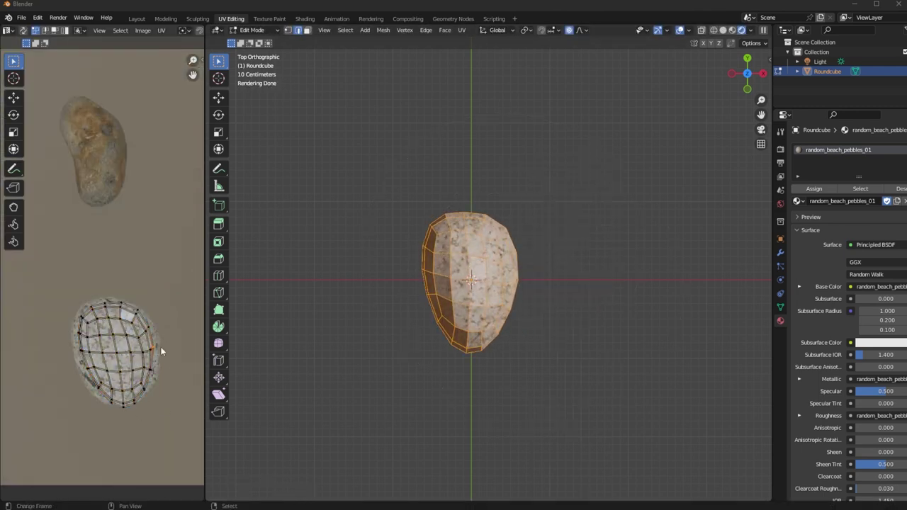
key("g")
left_click(91, 372)
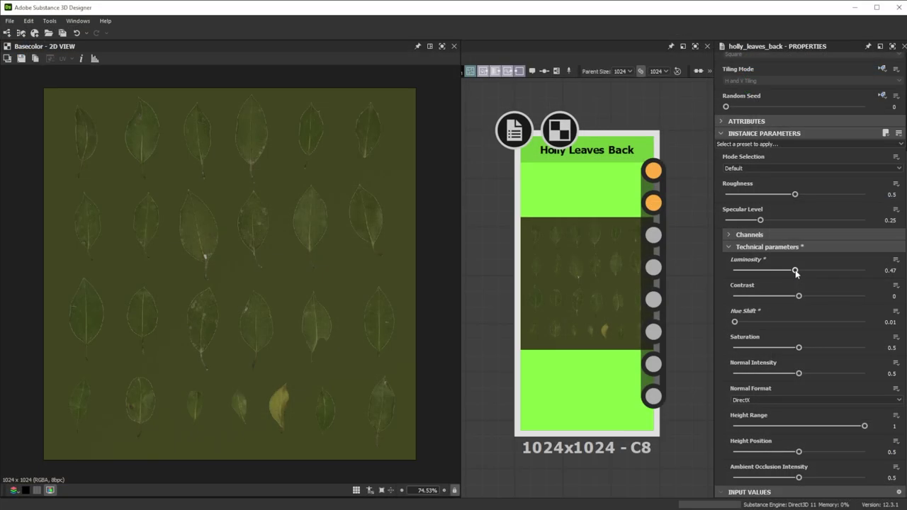
Try raising luminosity to 0.53, contrast and saturation to 0.61, then undo the adjustments
left_click_drag(822, 267, 869, 268)
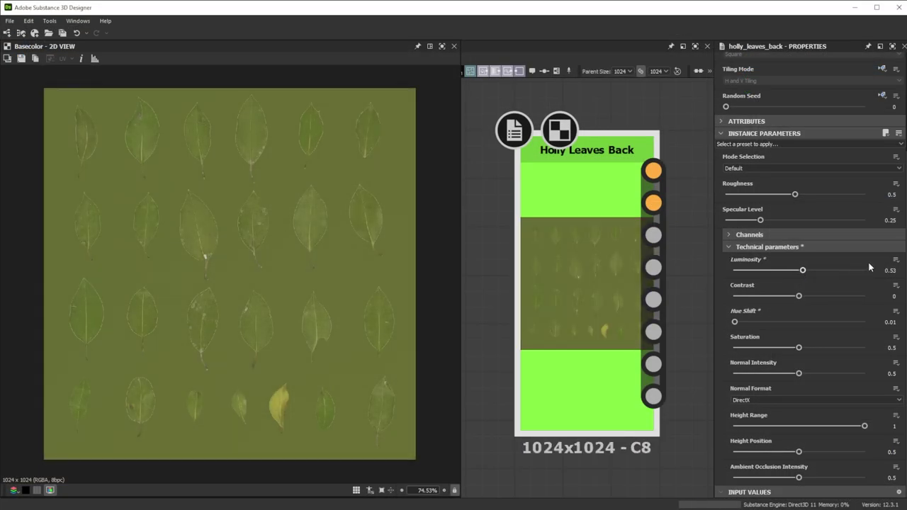
left_click_drag(800, 296, 839, 301)
left_click_drag(800, 348, 844, 351)
key("ctrl+z")
key("ctrl+z")
key("ctrl+z")
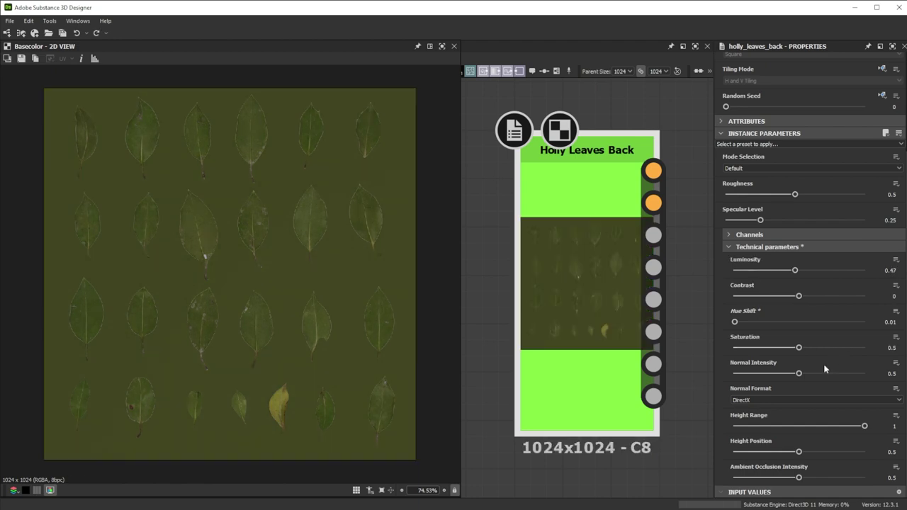
Set Mode Selection to Grid, then Single Element 4, then Splatter
left_click(745, 169)
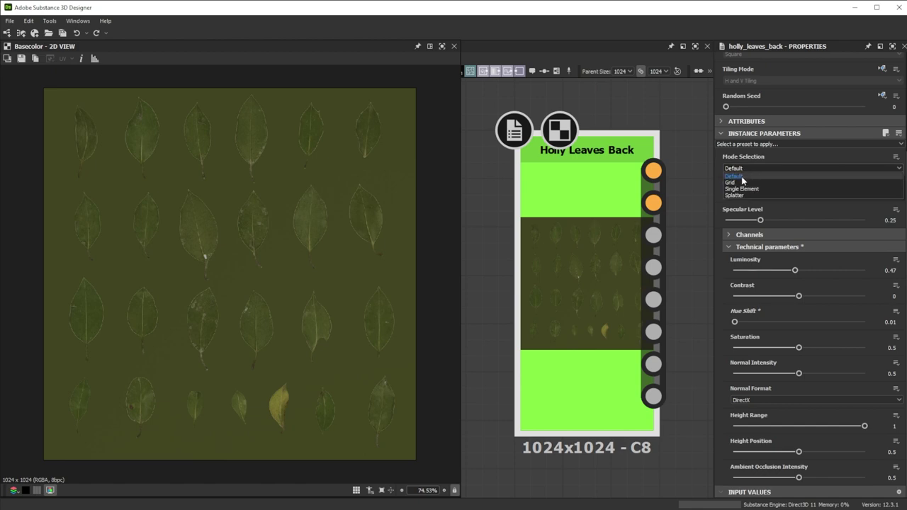
left_click(745, 183)
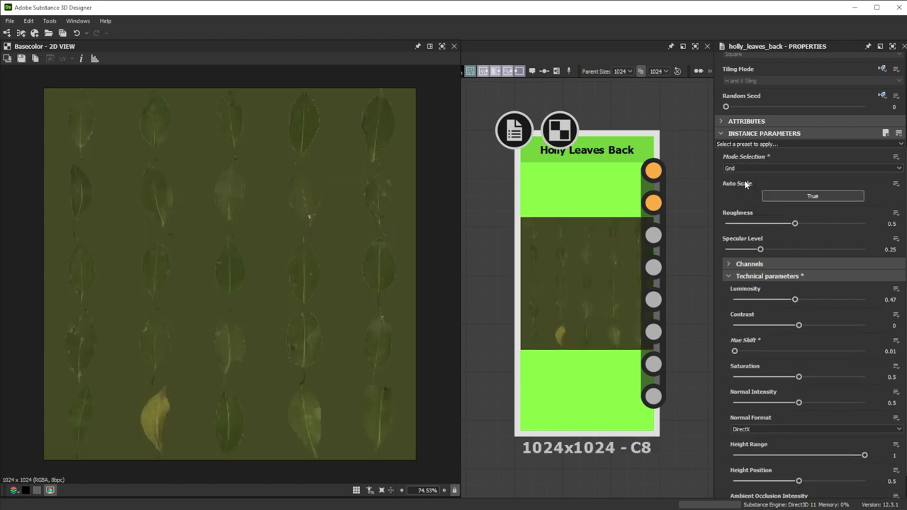
left_click(736, 170)
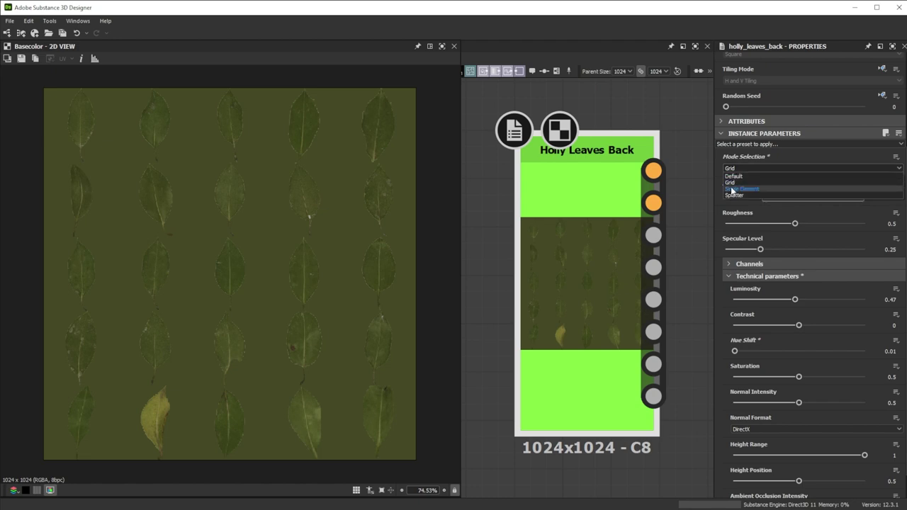
left_click(732, 188)
left_click_drag(725, 195, 761, 195)
left_click(758, 168)
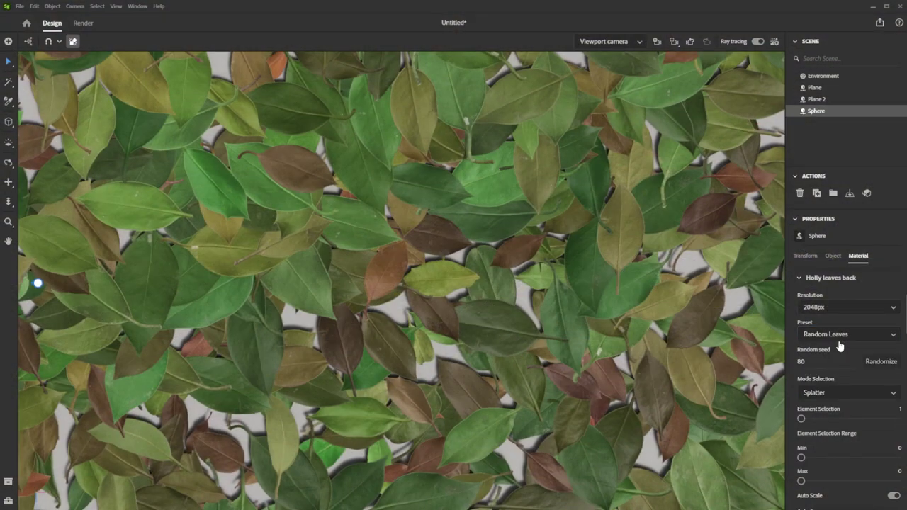
Apply the Automnal Leaves preset to the holly leaves, then try another preset
left_click(840, 339)
left_click(841, 375)
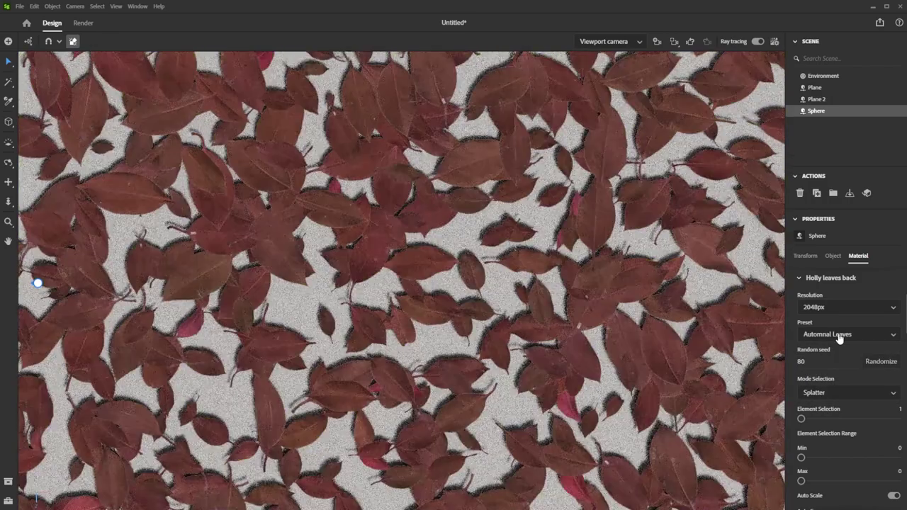
left_click(840, 339)
left_click(840, 351)
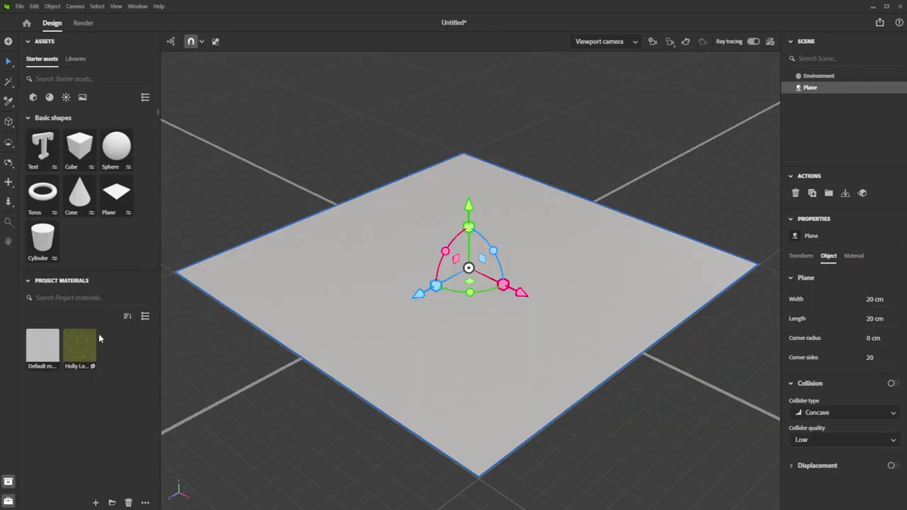
Apply the Holly Leaves material to the plane in Splatter mode
left_click_drag(75, 352, 503, 327)
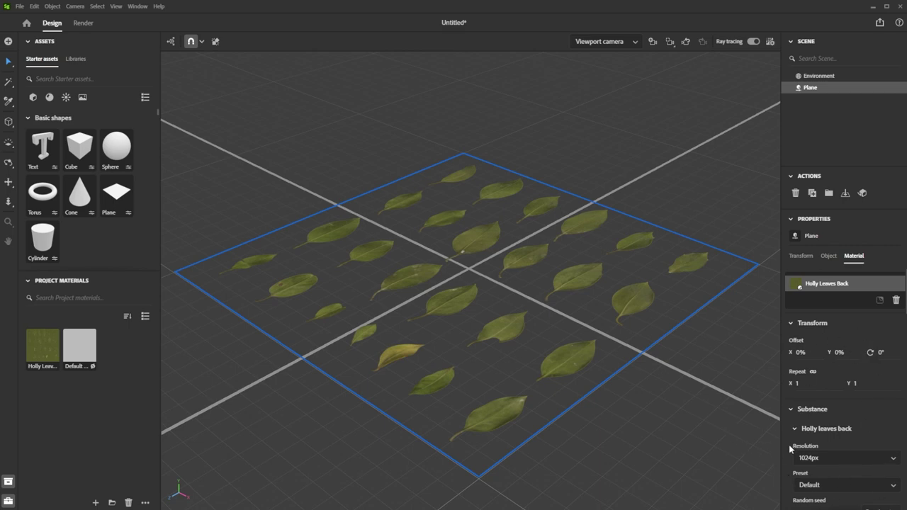
scroll(790, 448, "down", 3)
left_click(795, 446)
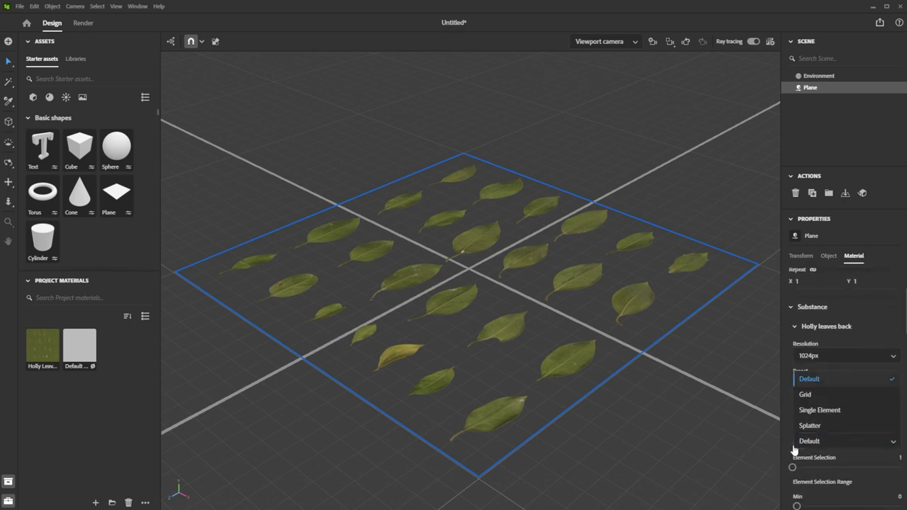
left_click(807, 425)
Shrink the splatter size, raise Scale Random to 0.33, and adjust mask and brightness randomness
scroll(790, 439, "down", 5)
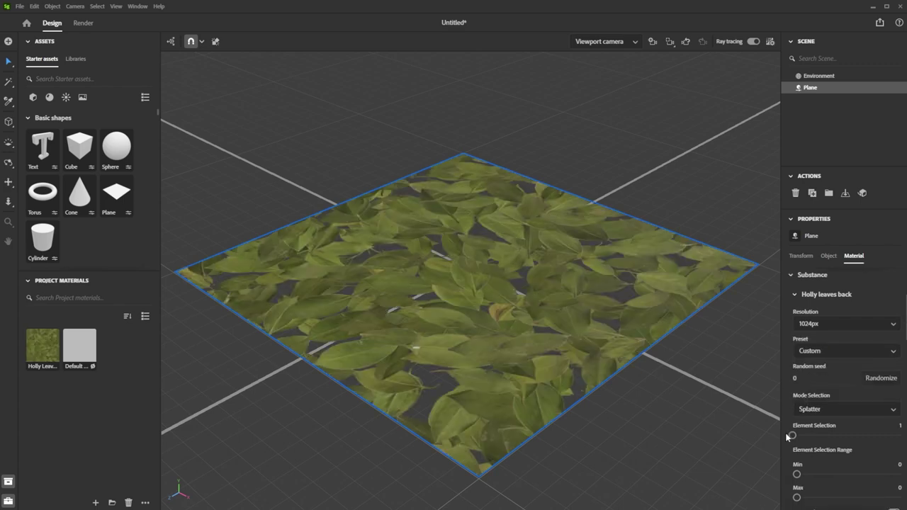
scroll(785, 443, "down", 6)
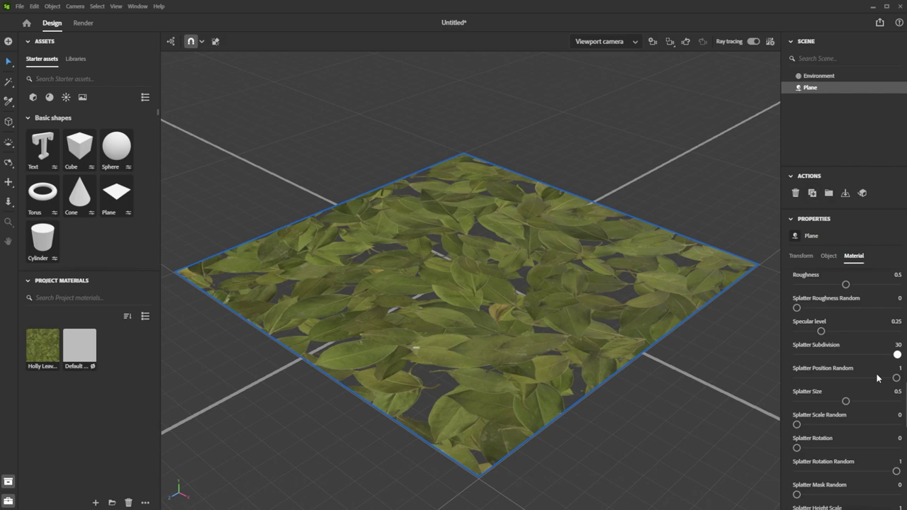
left_click_drag(837, 400, 834, 401)
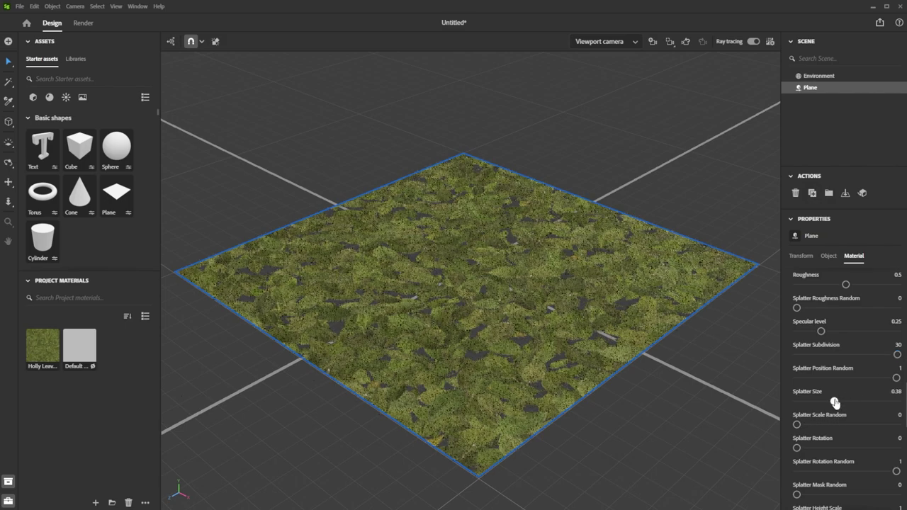
scroll(797, 486, "down", 2)
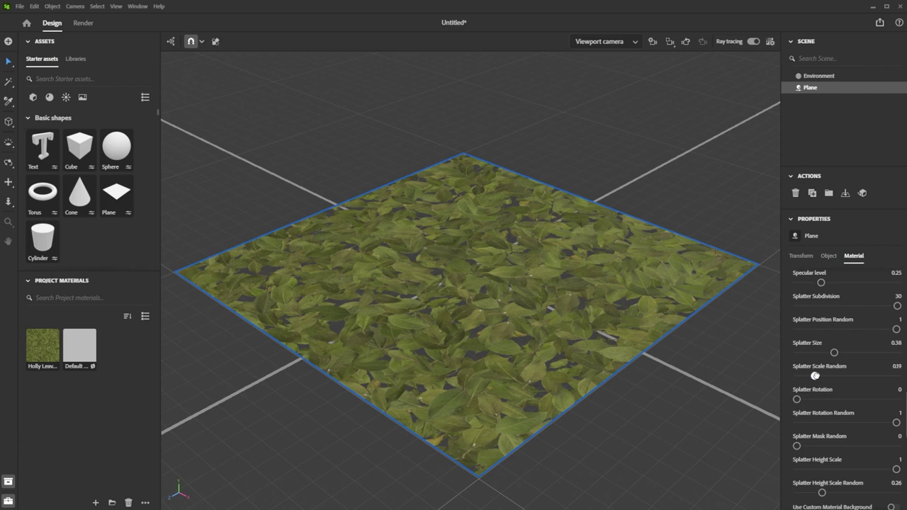
left_click_drag(815, 376, 828, 376)
left_click_drag(826, 440, 839, 440)
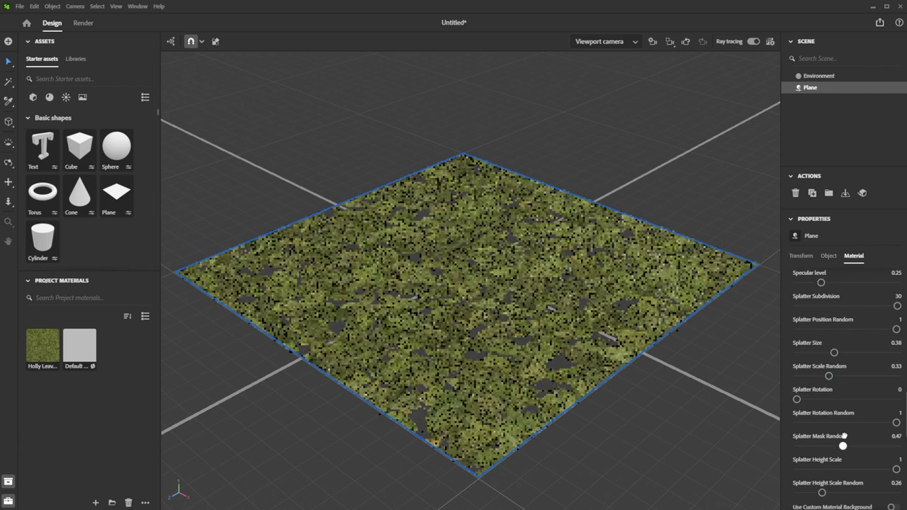
scroll(800, 360, "up", 8)
left_click_drag(812, 407, 819, 407)
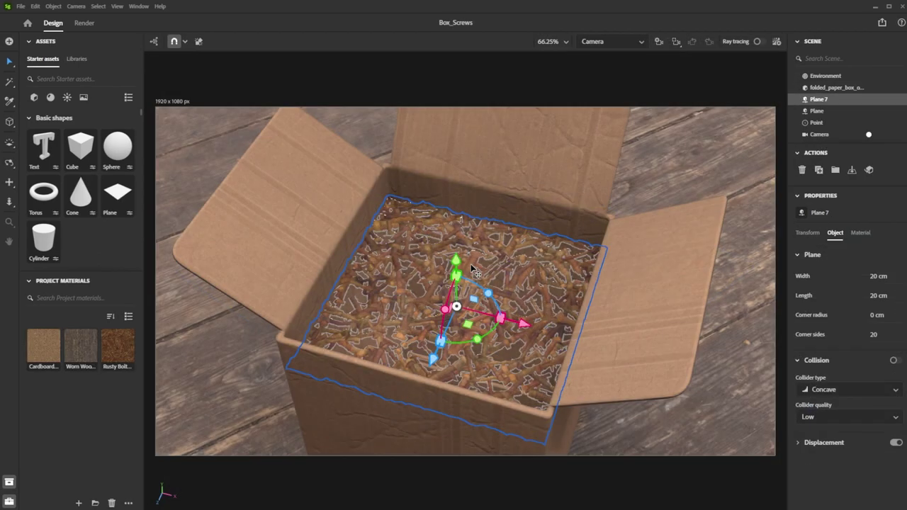
Duplicate the bolts plane, shift the copy within the box, and make its material unique
key("ctrl+d")
left_click_drag(456, 264, 455, 267)
left_click(860, 233)
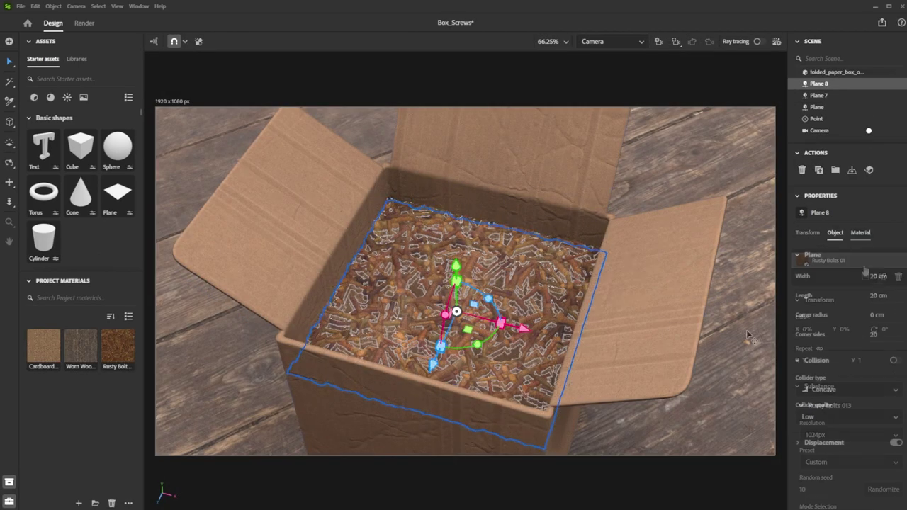
left_click(883, 277)
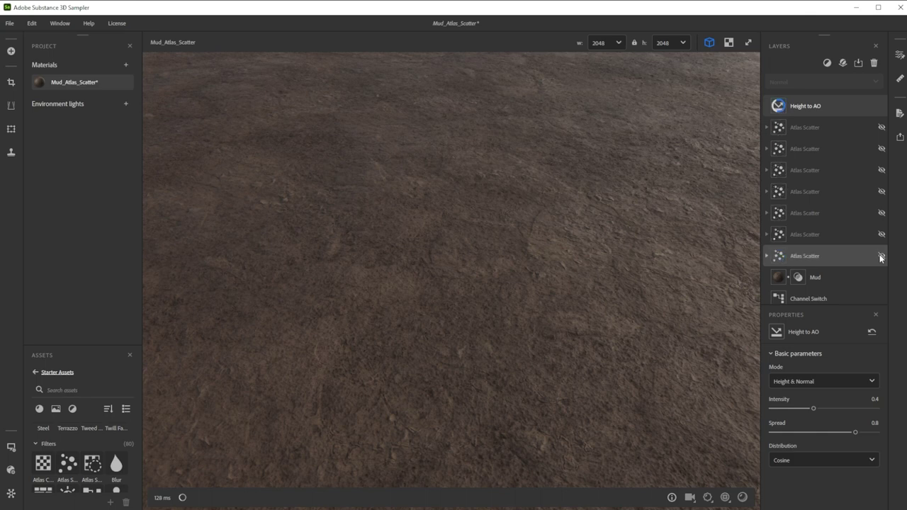
Unhide all seven Atlas Scatter layers, from the bottom stones layer to the top
left_click(880, 256)
left_click(881, 235)
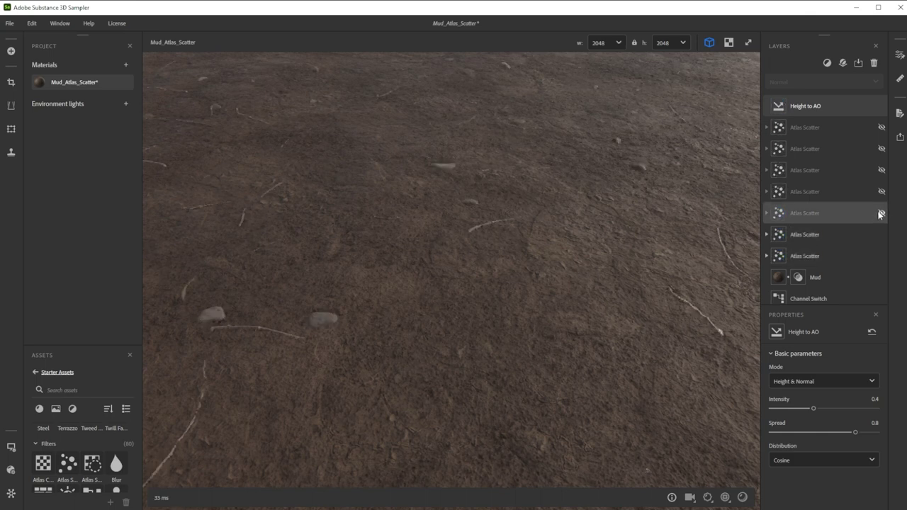
left_click(881, 213)
left_click(881, 192)
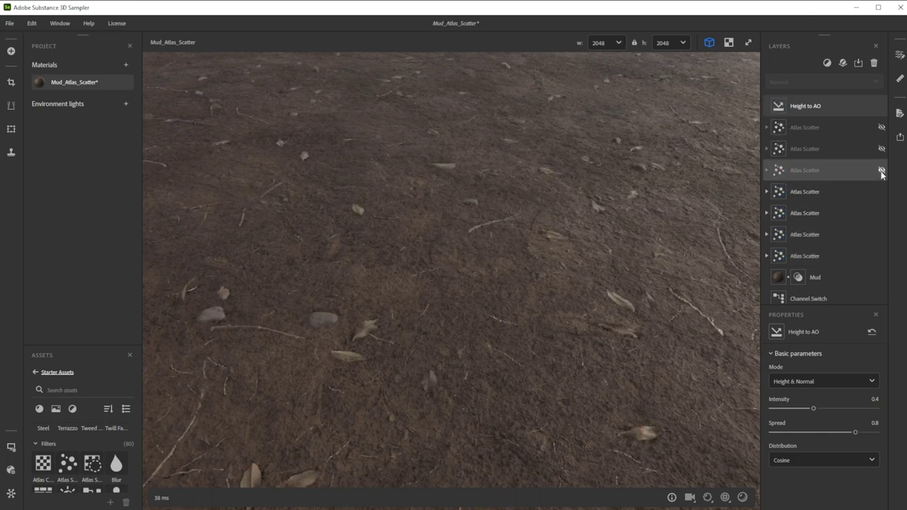
left_click(882, 171)
left_click(882, 150)
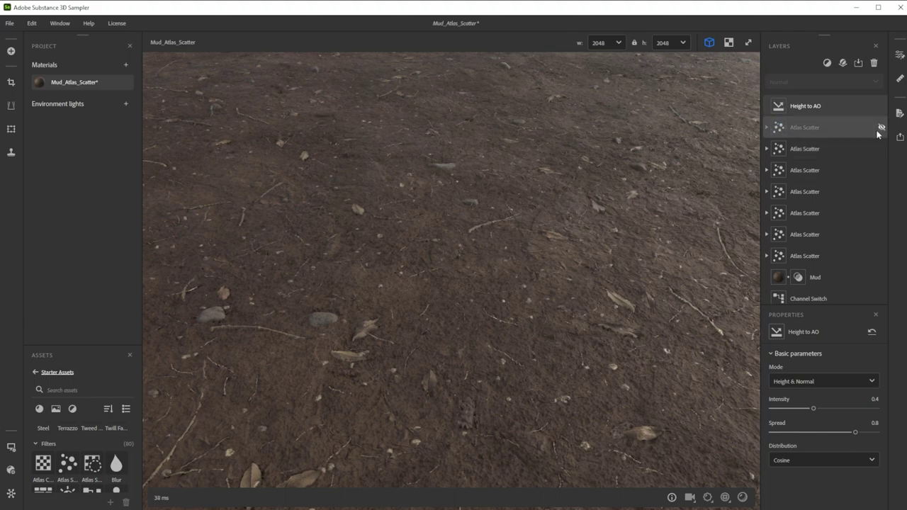
left_click(878, 130)
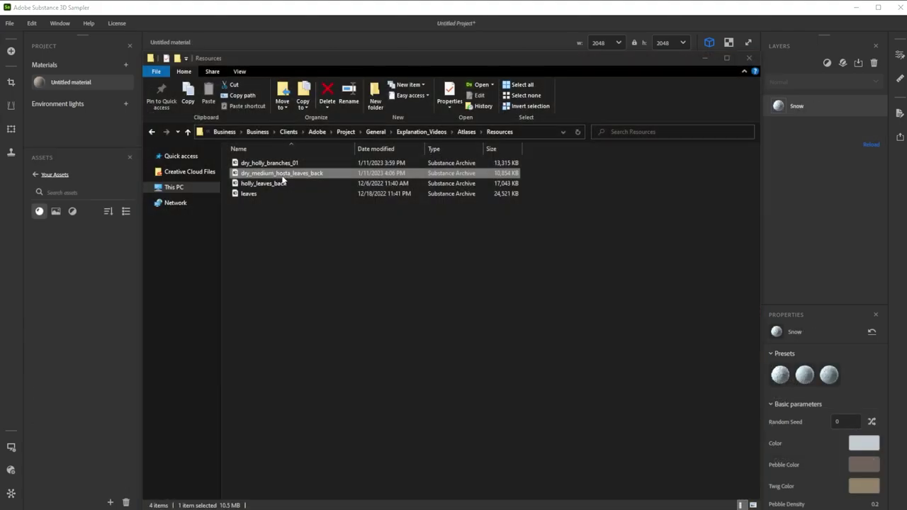
Import the dry medium hosta leaves SBSAR and feed it into a new Atlas Scatter layer
left_click_drag(283, 175, 44, 258)
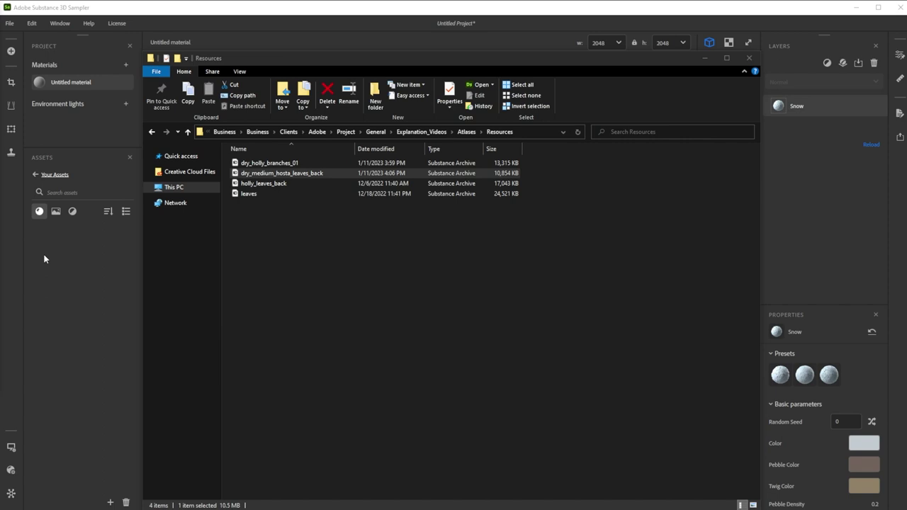
left_click(270, 10)
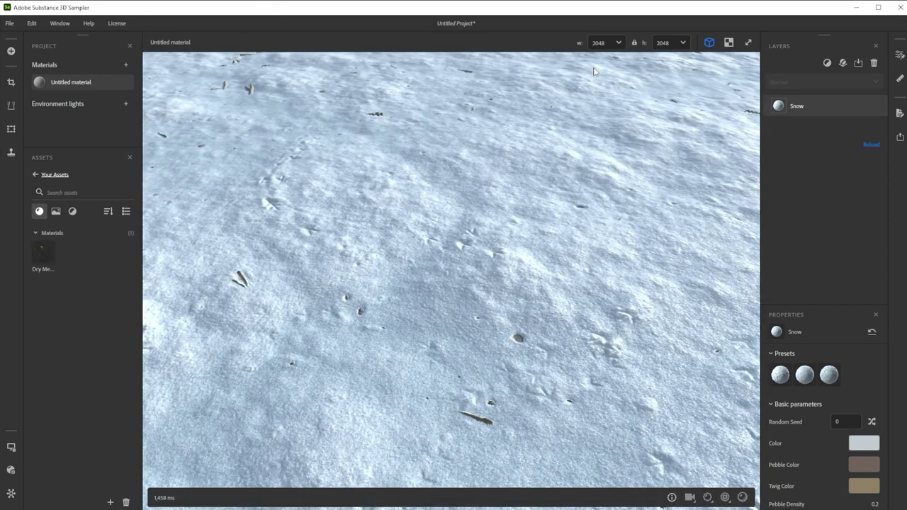
left_click(826, 63)
type("atlas")
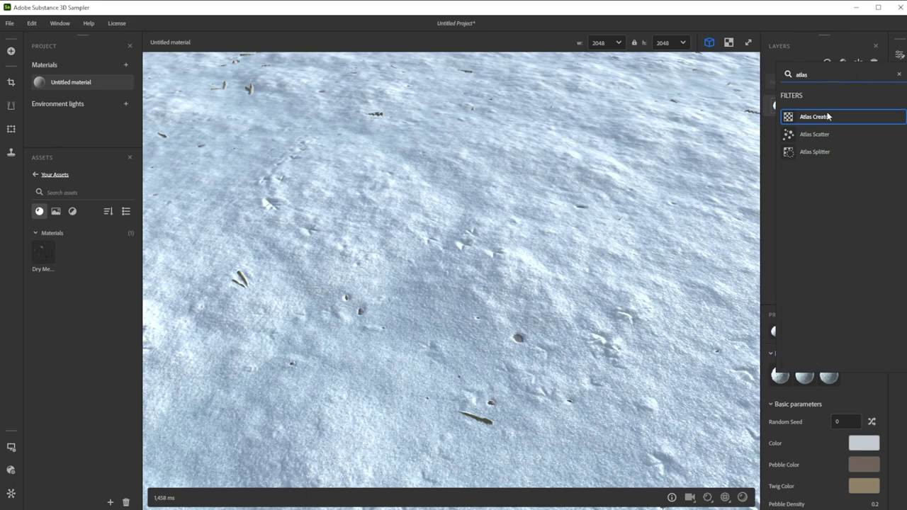
left_click(826, 117)
left_click_drag(44, 256, 805, 136)
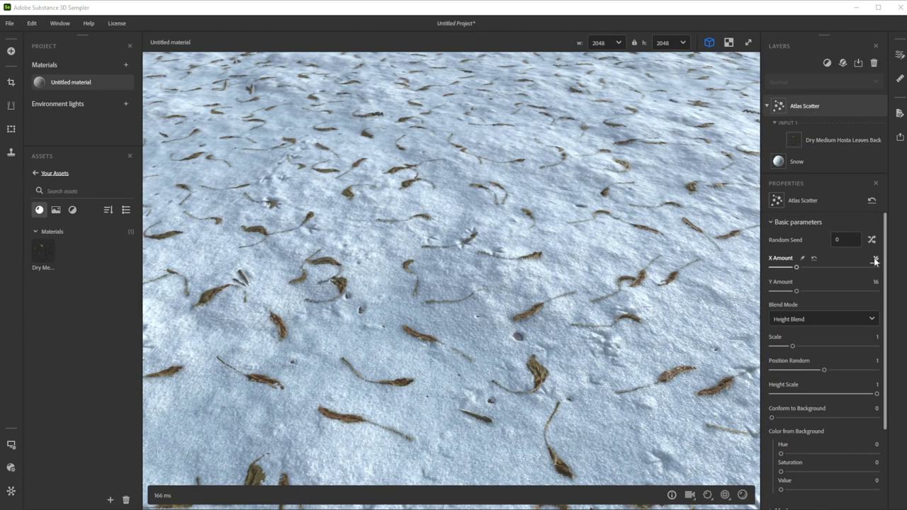
Set X Amount to 32, boost the leaves' matched-colour saturation and adjust height randomisation
double_click(877, 260)
key("Return")
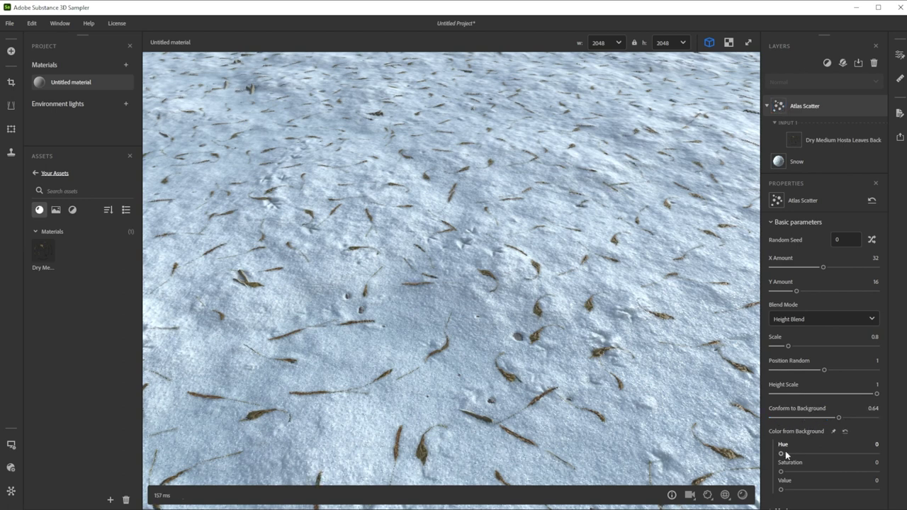
left_click_drag(790, 475, 822, 476)
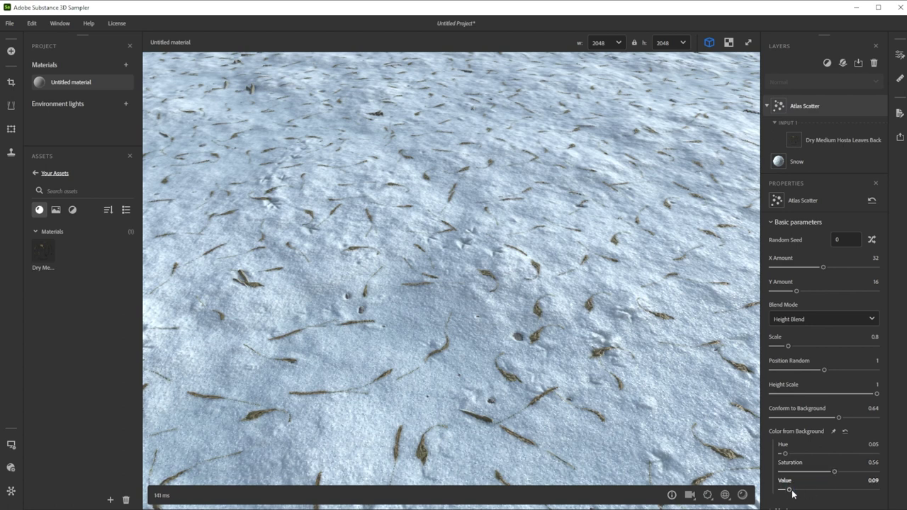
scroll(794, 494, "down", 3)
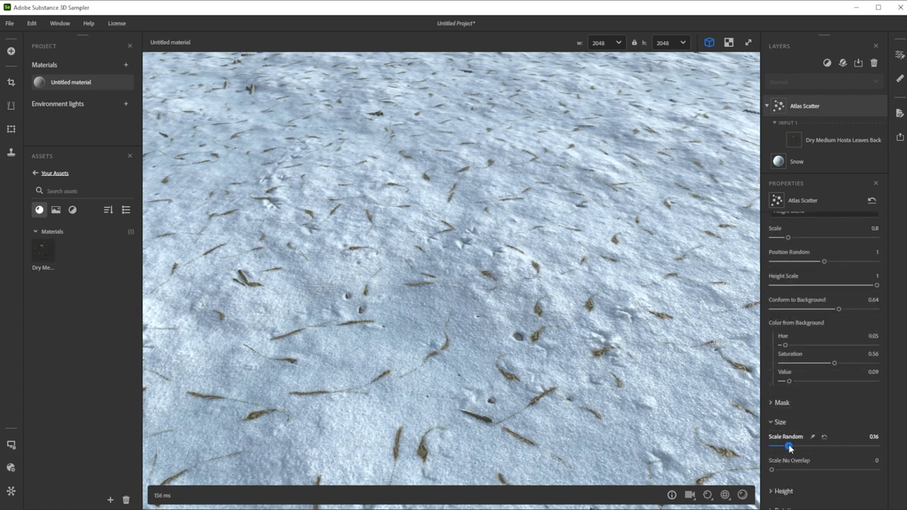
left_click(771, 491)
scroll(779, 489, "down", 2)
left_click_drag(815, 464, 854, 465)
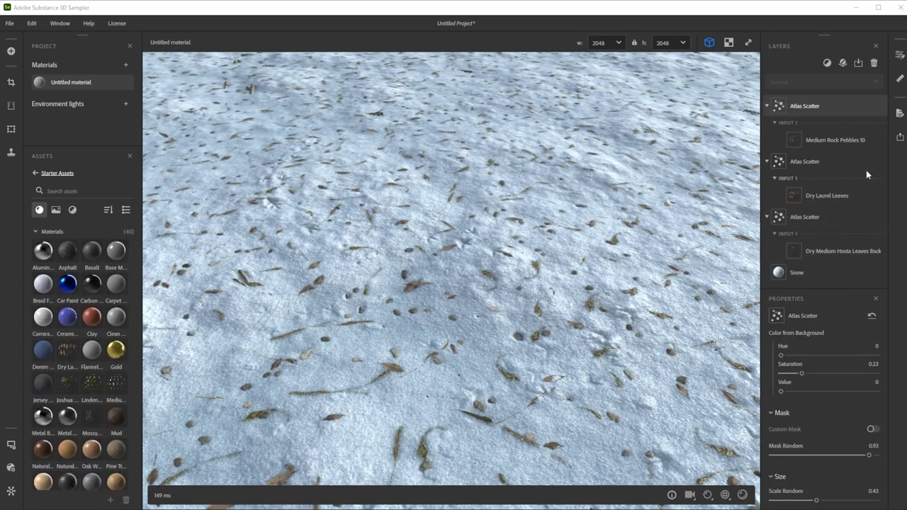
Select the top Medium Rock Pebbles Atlas Scatter layer to adjust it
left_click(834, 101)
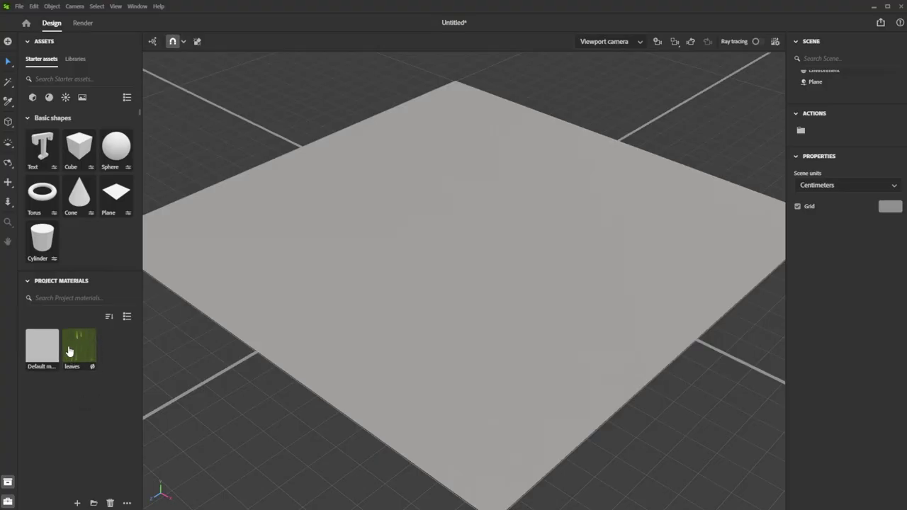
Apply the leaves material to the plane and set Mode Selection to Single Element
left_click_drag(75, 347, 478, 304)
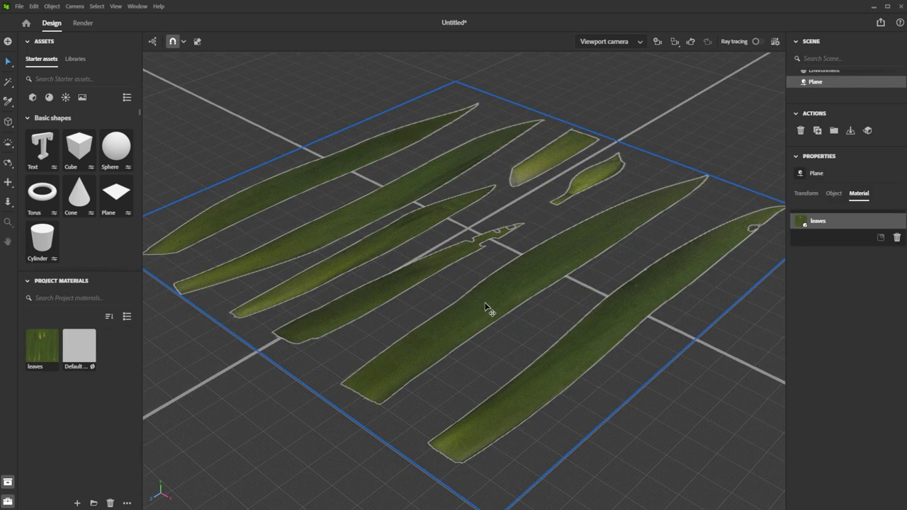
left_click(808, 481)
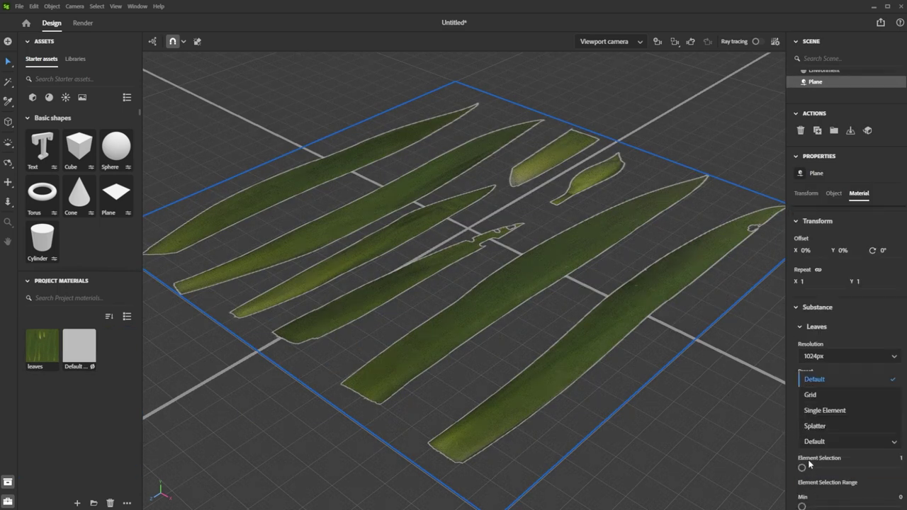
left_click(822, 411)
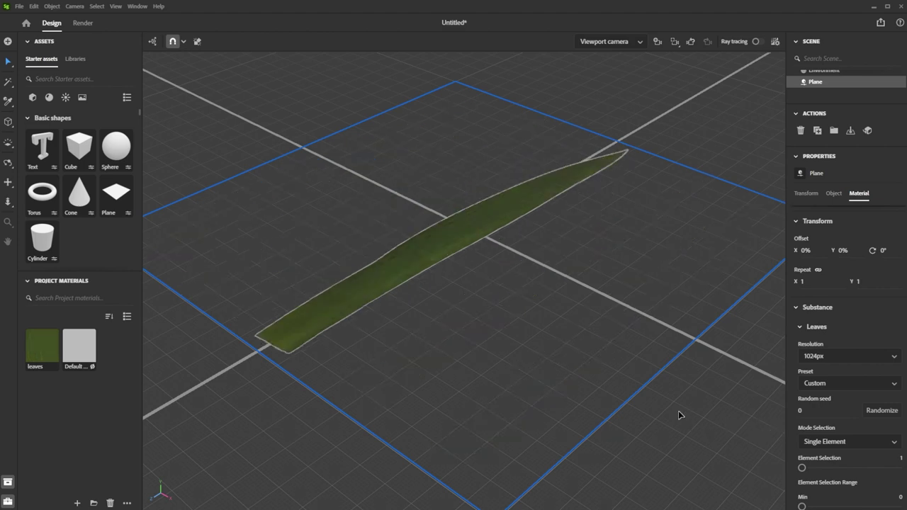
Enable Displacement on the leaf plane with Uniform tessellation and a 14,000 face budget
left_click(836, 196)
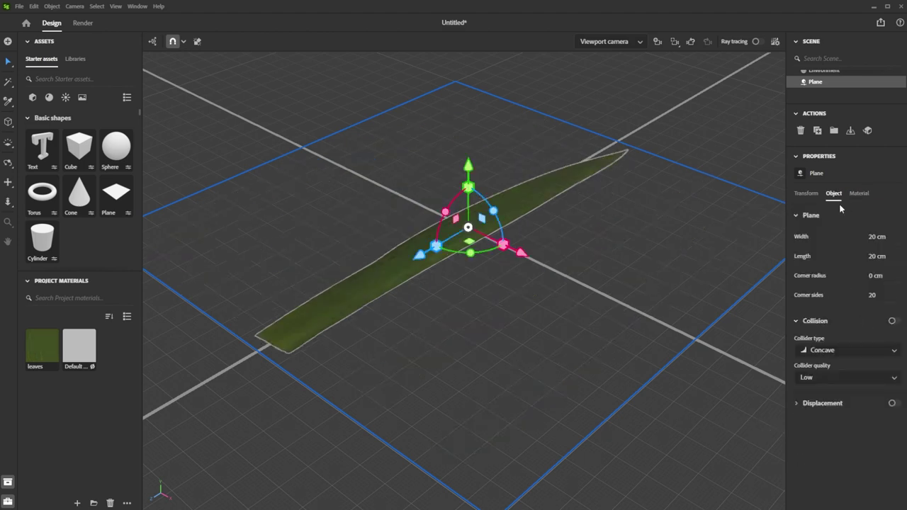
left_click(894, 404)
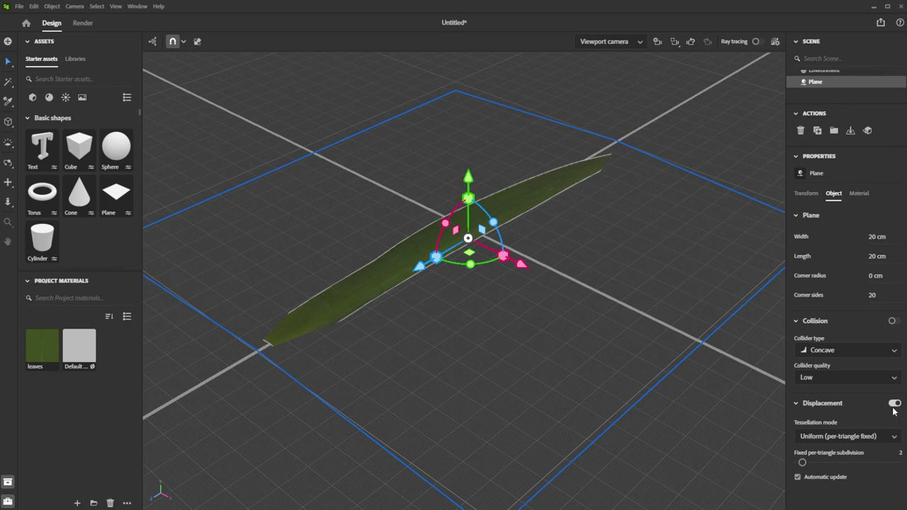
left_click(845, 438)
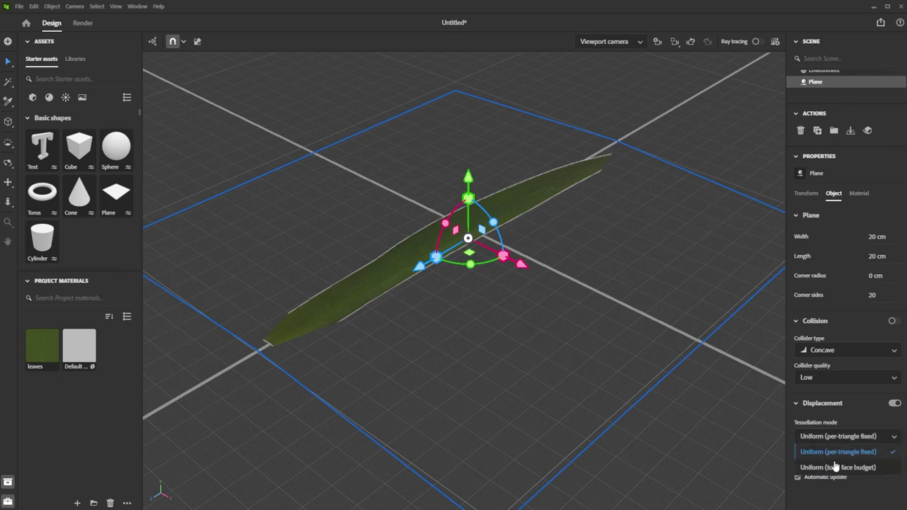
left_click(834, 469)
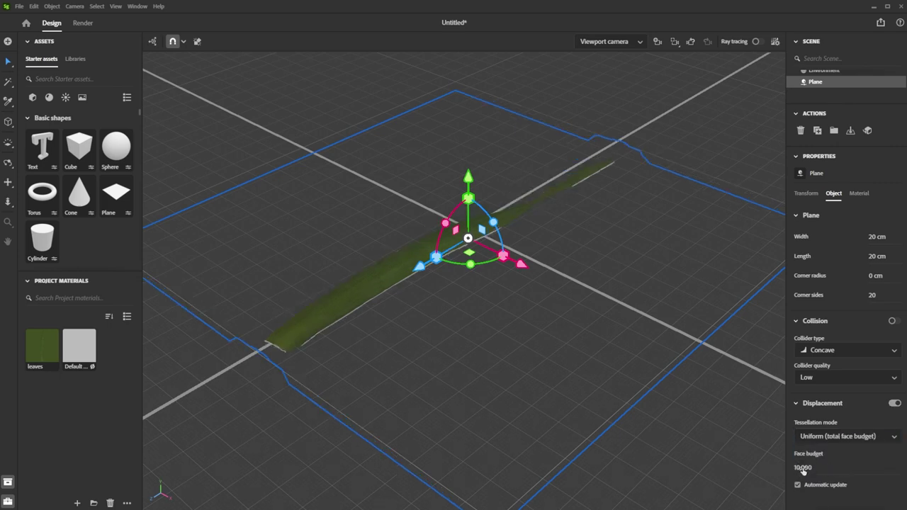
left_click_drag(802, 471, 831, 471)
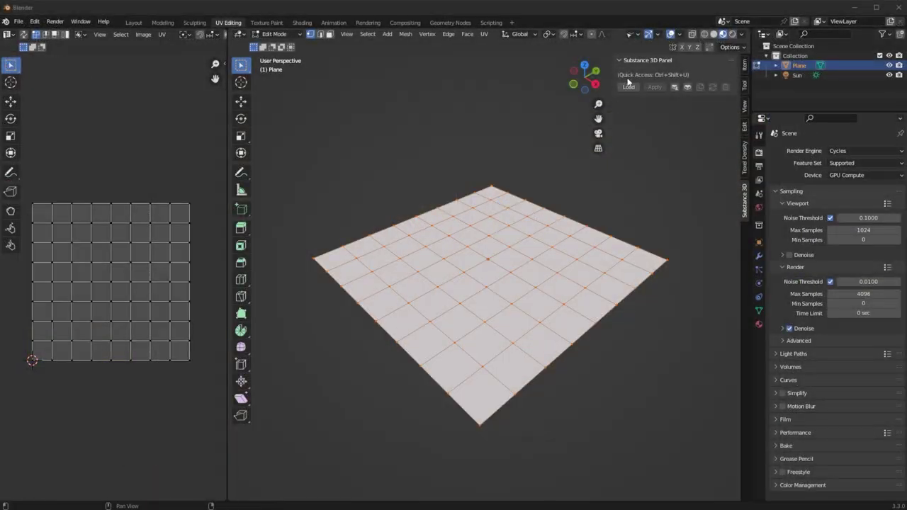
Load dry_holly_branches_01.sbsar as the plane's Substance material and expand its full Outputs list
left_click(628, 87)
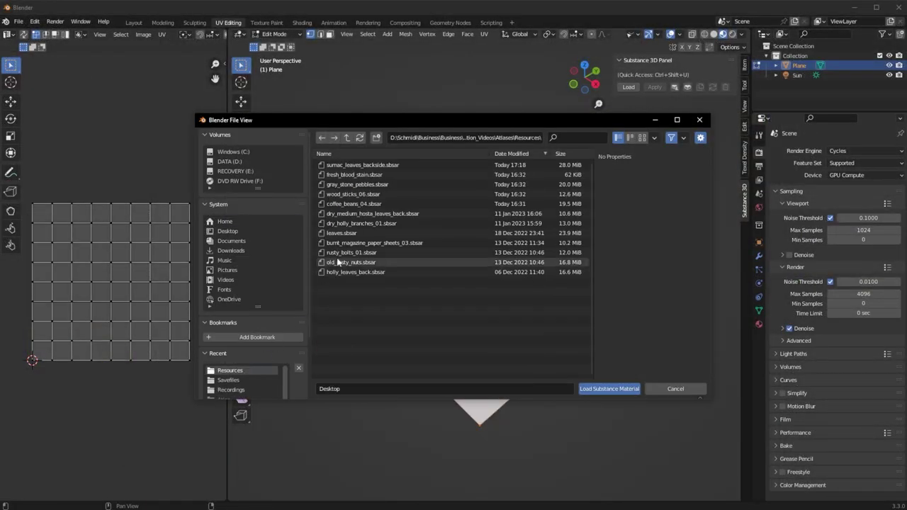
left_click(361, 223)
left_click(608, 388)
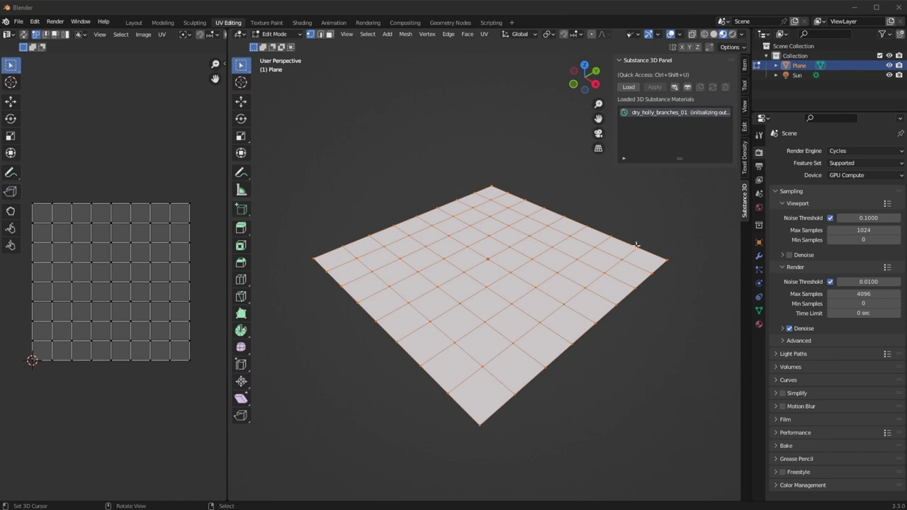
left_click(662, 199)
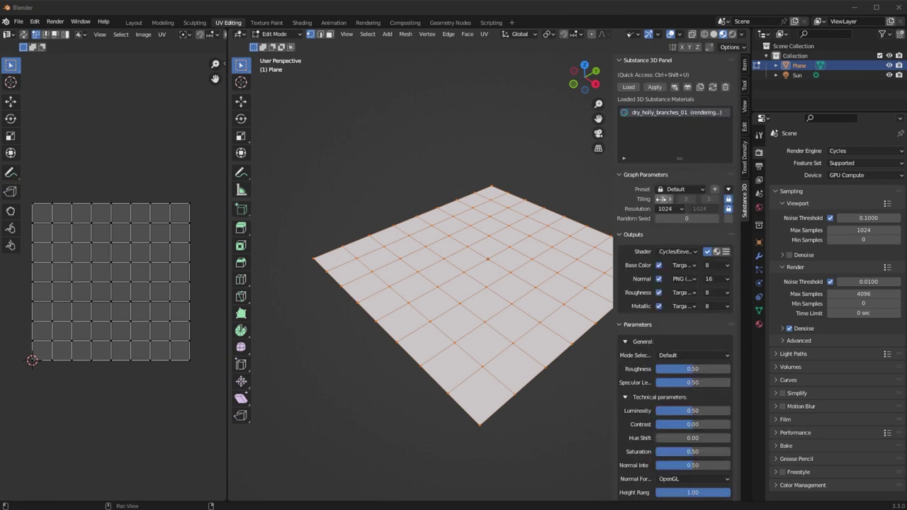
left_click(723, 251)
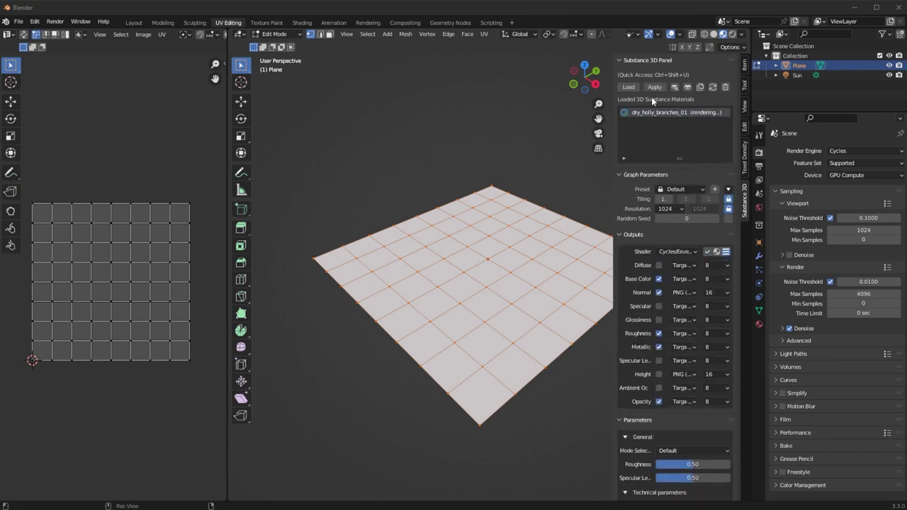
Scale all the plane's UVs to about a third and move them onto one holly branch
key("n")
key("a")
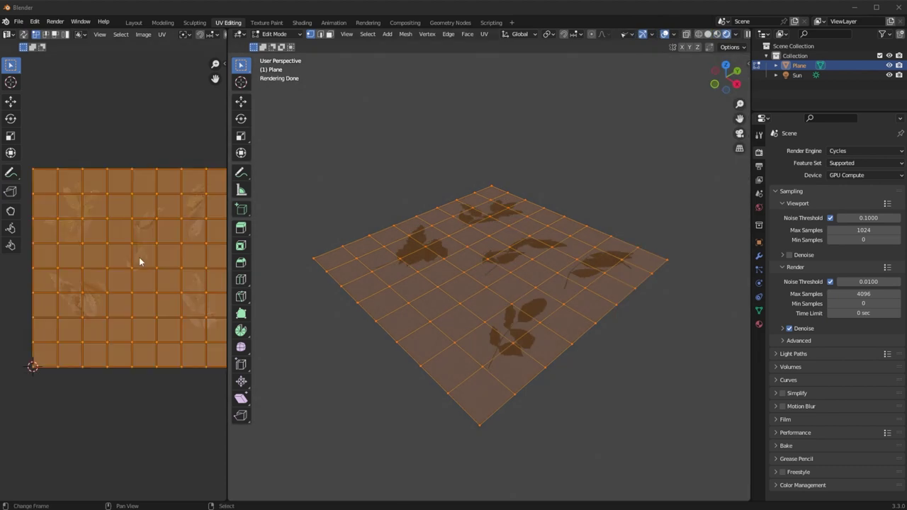
key("s")
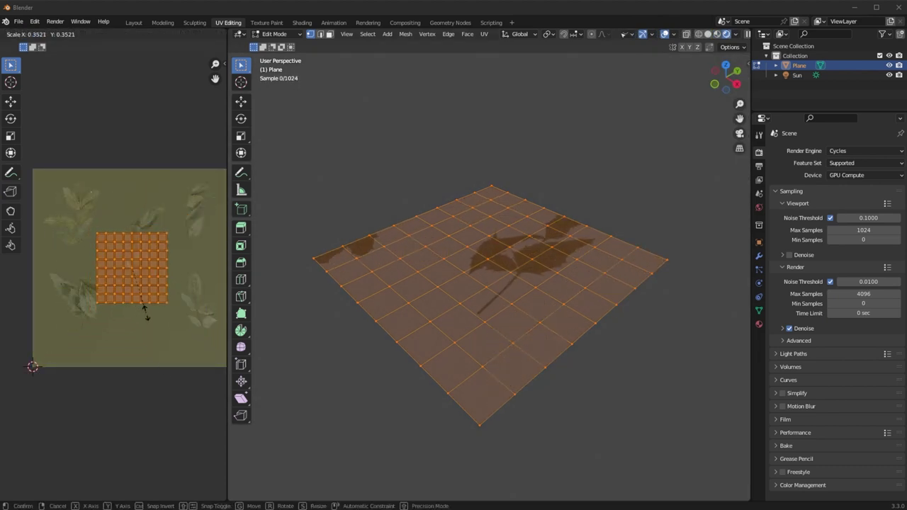
left_click(146, 315)
key("g")
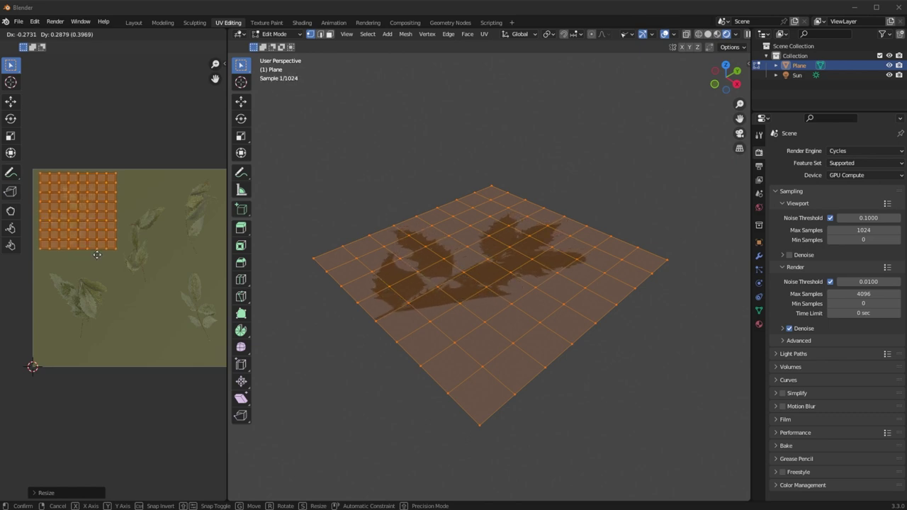
left_click(96, 255)
Bend the plane by lowering a corner vertex and raising a back vertex with smooth falloff
left_click(667, 259)
key("g")
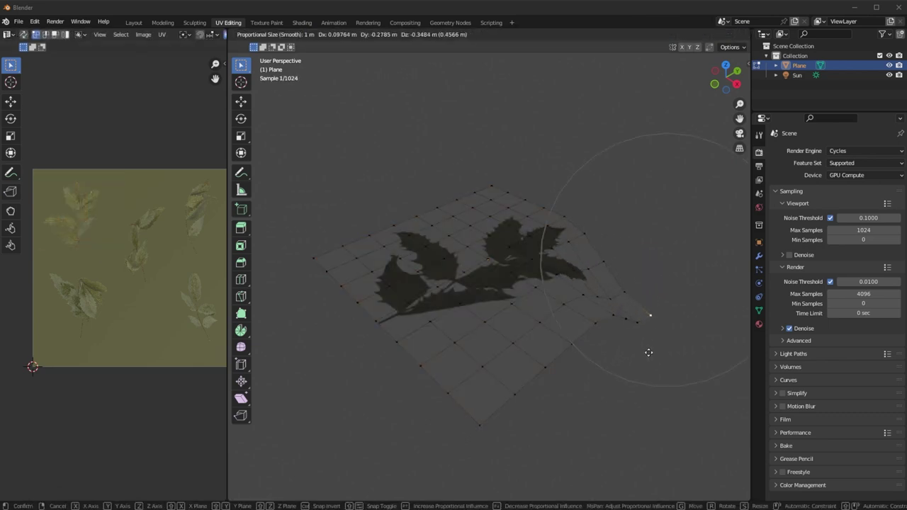
left_click(648, 353)
left_click(504, 215)
key("g")
scroll(502, 213, "down", 6)
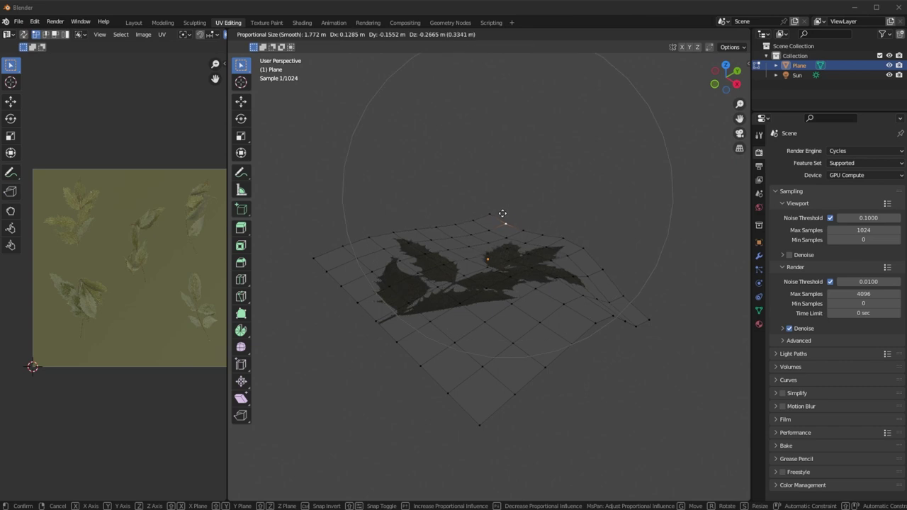
left_click(502, 215)
Lower two front-edge vertices to finish the gentle curve, then leave Edit Mode in top view
left_click(380, 321)
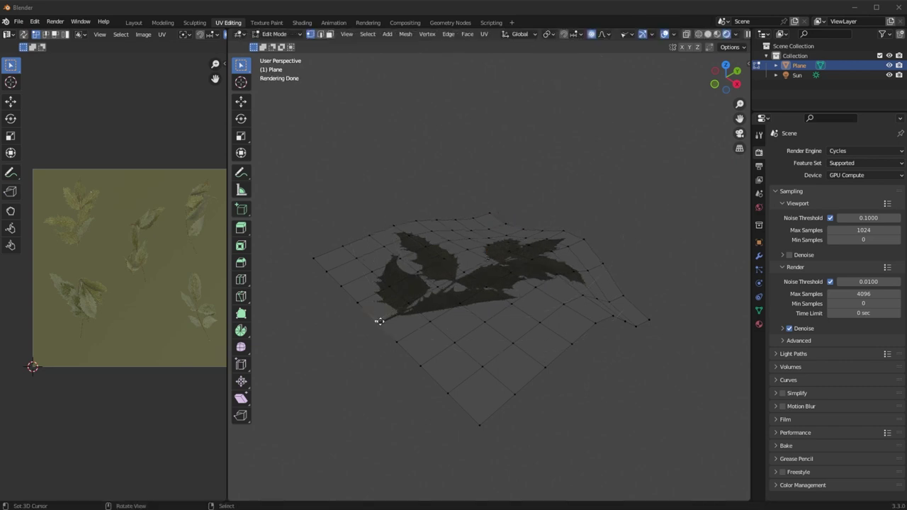
key("g")
scroll(383, 333, "up", 3)
left_click(391, 365)
left_click(555, 364)
key("g")
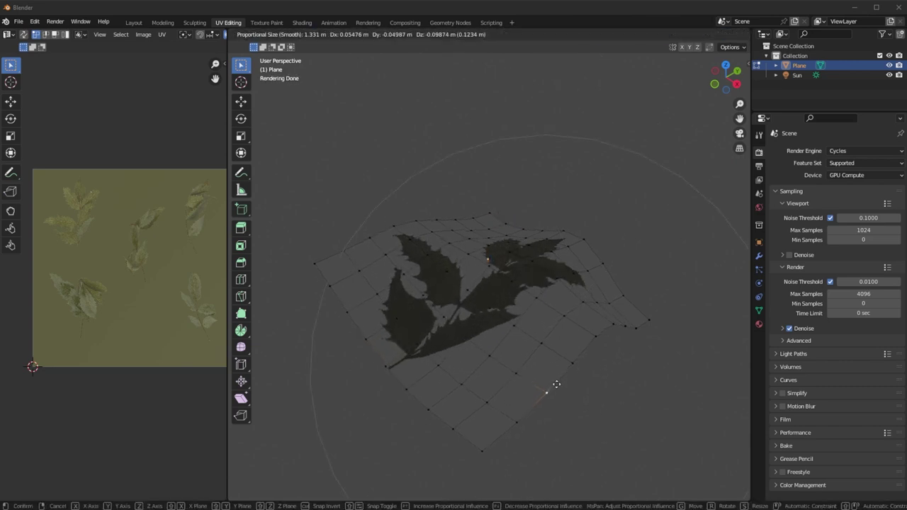
left_click(557, 384)
key("Tab")
key("KP_7")
Make two copies of the leaf plane, placed side by side along X
key("shift+d")
key("x")
left_click(489, 283)
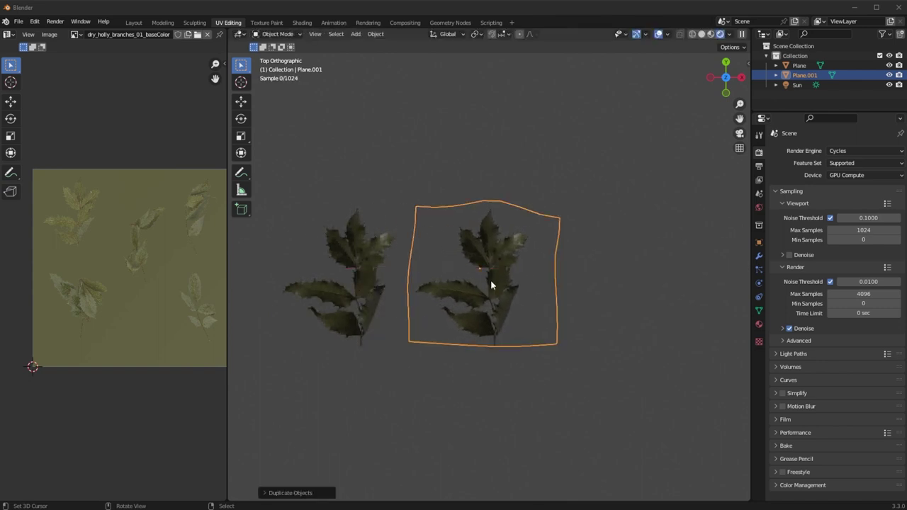
key("shift+d")
key("x")
left_click(637, 287)
Remap the middle and right-hand planes' UVs onto two other holly branches in the atlas
left_click(487, 290)
key("Tab")
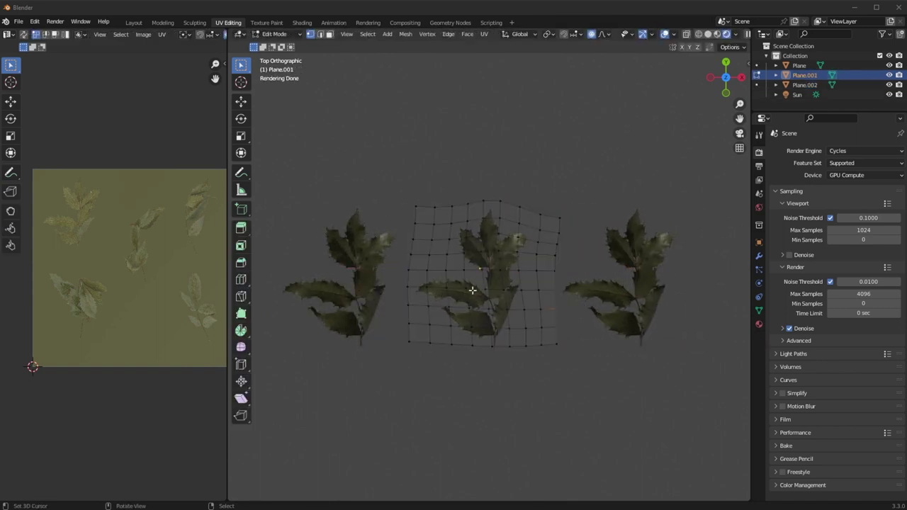
key("a")
key("g")
left_click(142, 312)
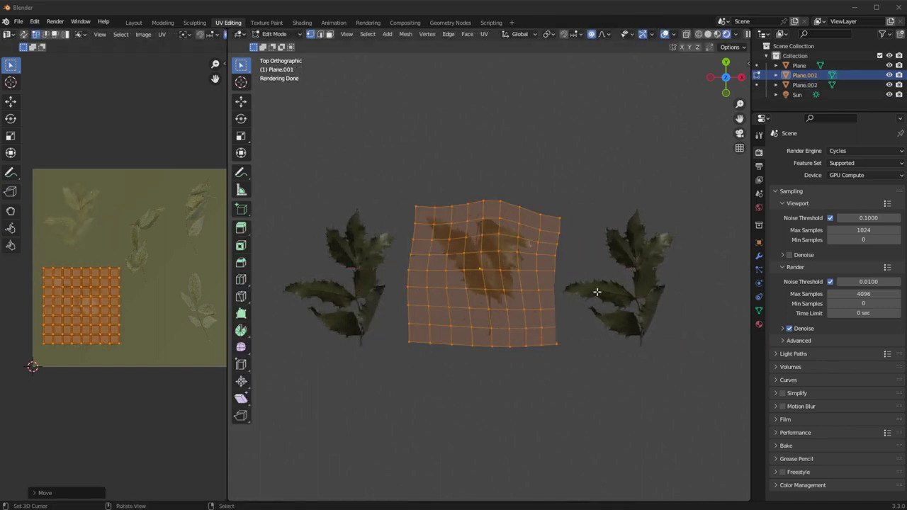
key("Tab")
left_click(618, 278)
key("Tab")
key("a")
key("g")
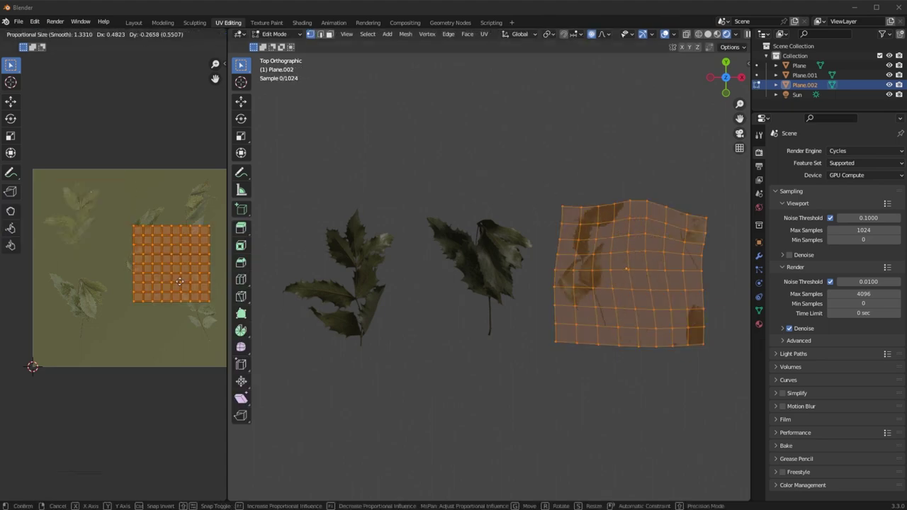
left_click(204, 319)
key("Tab")
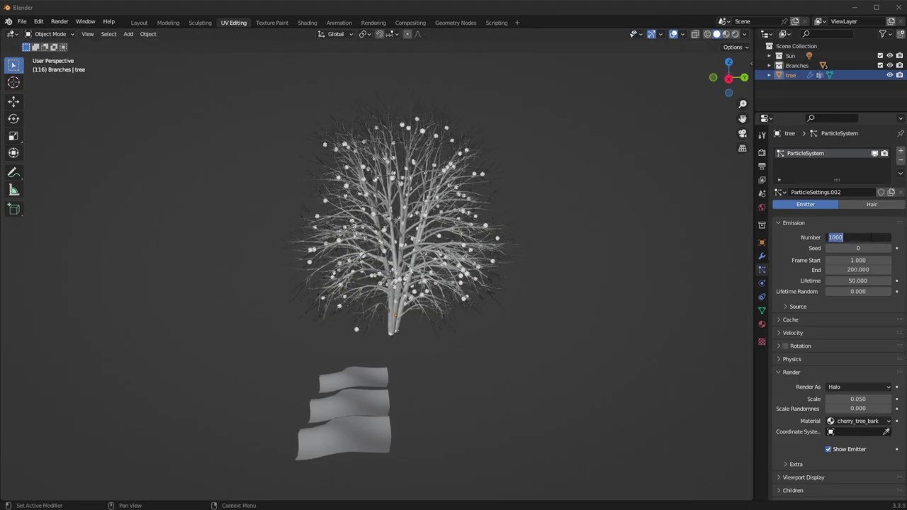
Make the particle system Hair, rendered as the Branches collection with Group controlling density
left_click(870, 204)
left_click(858, 333)
left_click(855, 377)
left_click(854, 404)
left_click(836, 418)
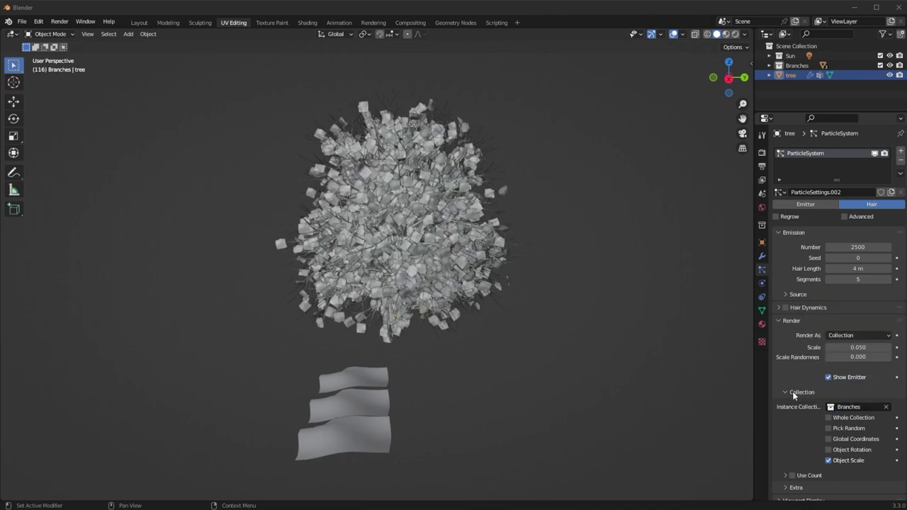
scroll(826, 425, "down", 5)
left_click(825, 445)
left_click(851, 432)
Set particle scale to 0.15 and scale randomness to 0.42, then preview in rendered shading
double_click(857, 211)
type("0.15")
key("Return")
double_click(858, 221)
type("0.42")
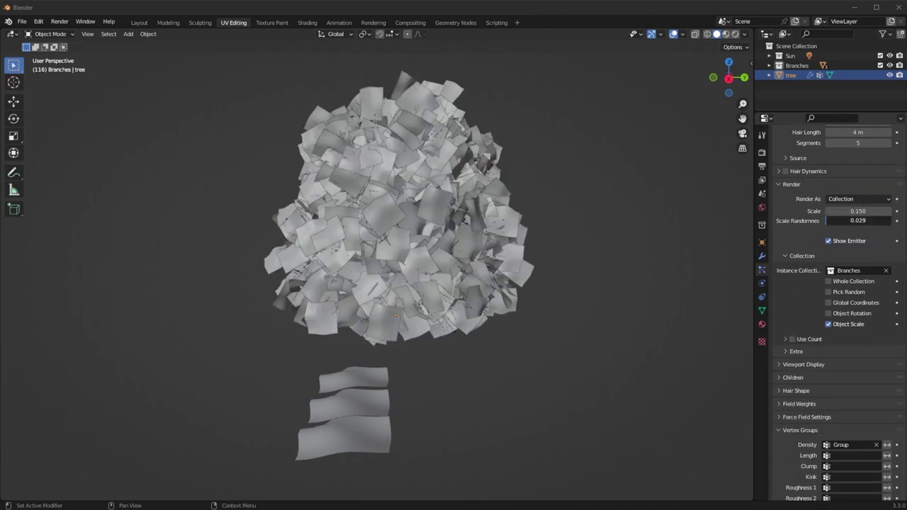
key("Return")
left_click(735, 34)
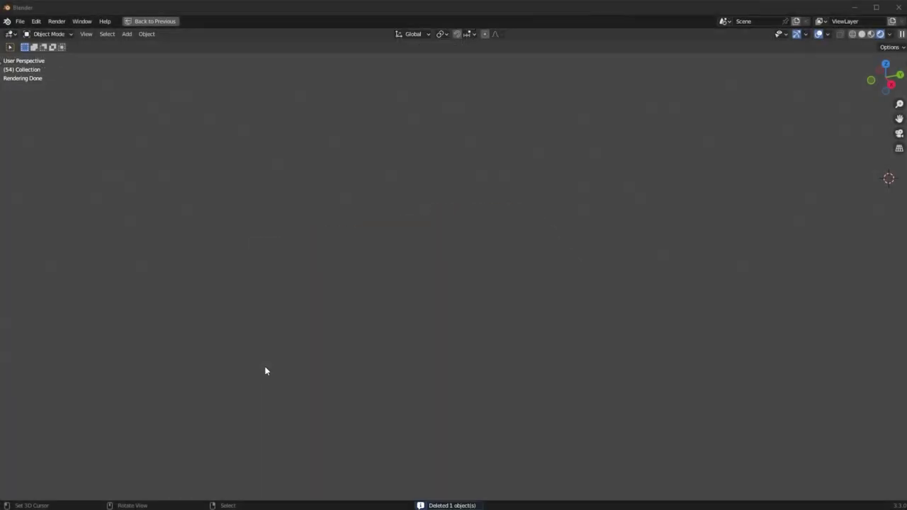
Unhide the textured pebble with Alt+H, select it and enter Edit Mode
key("alt+h")
left_click(501, 283)
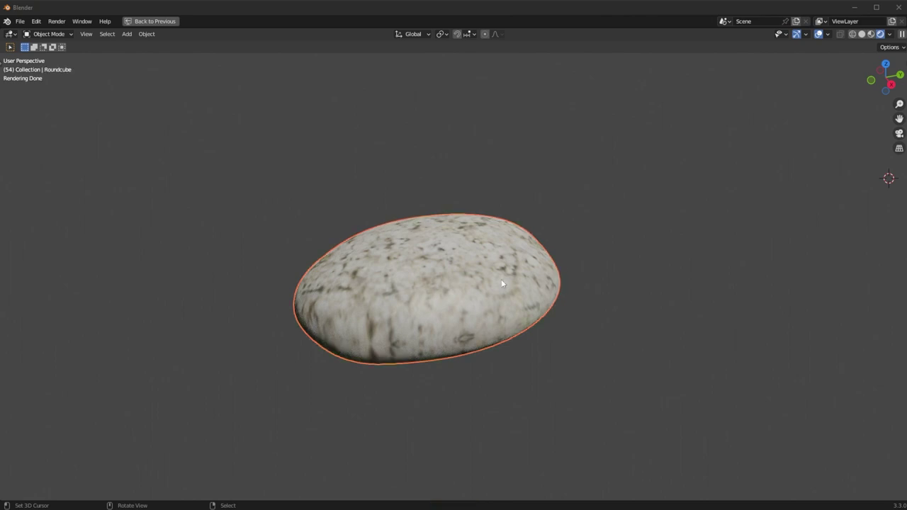
key("Tab")
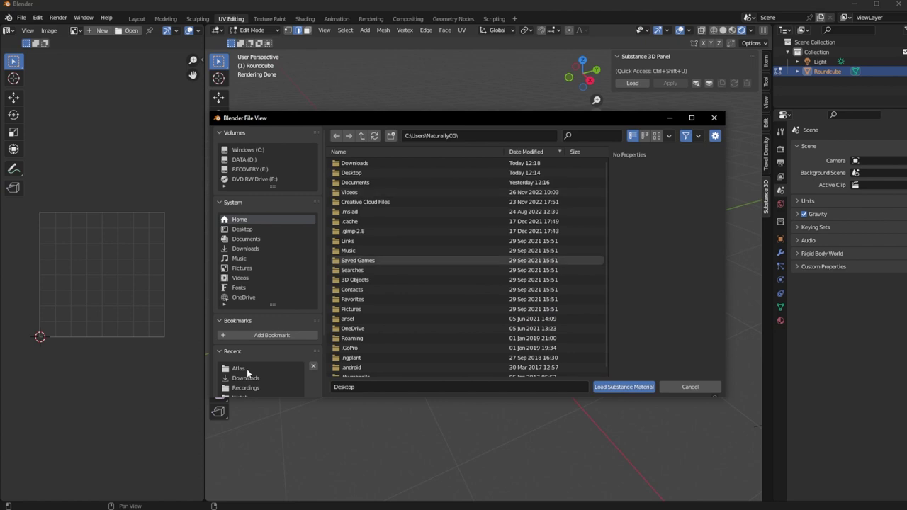
Load random_beach_pebbles_01.sbsar from the Atlas folder onto the round cube and hide the sidebar
left_click(234, 368)
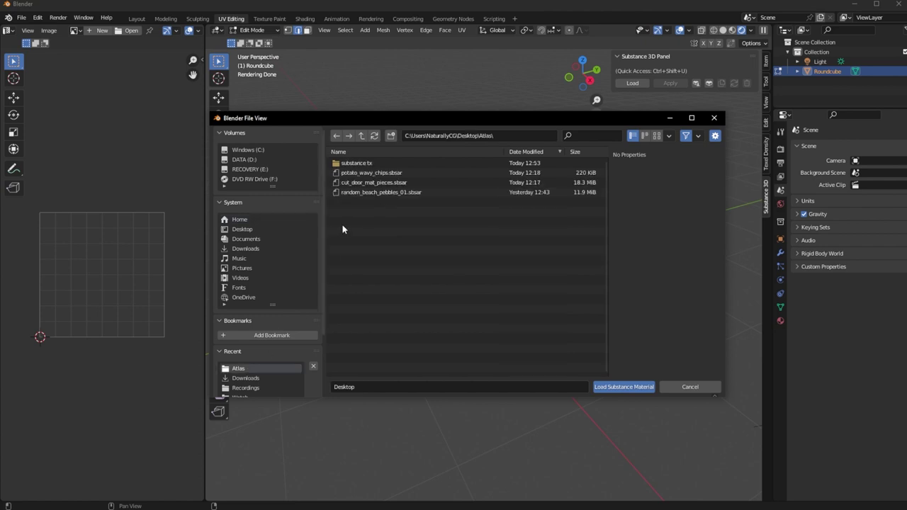
left_click(354, 192)
left_click(642, 387)
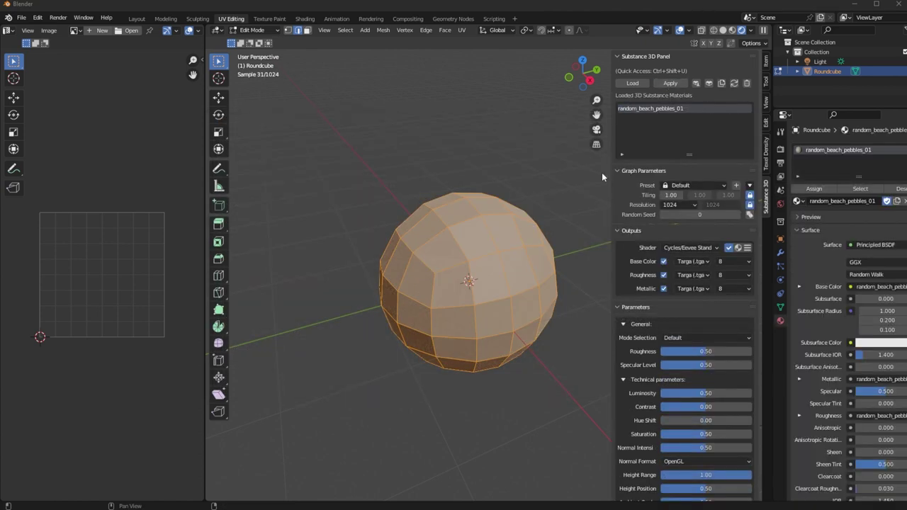
key("n")
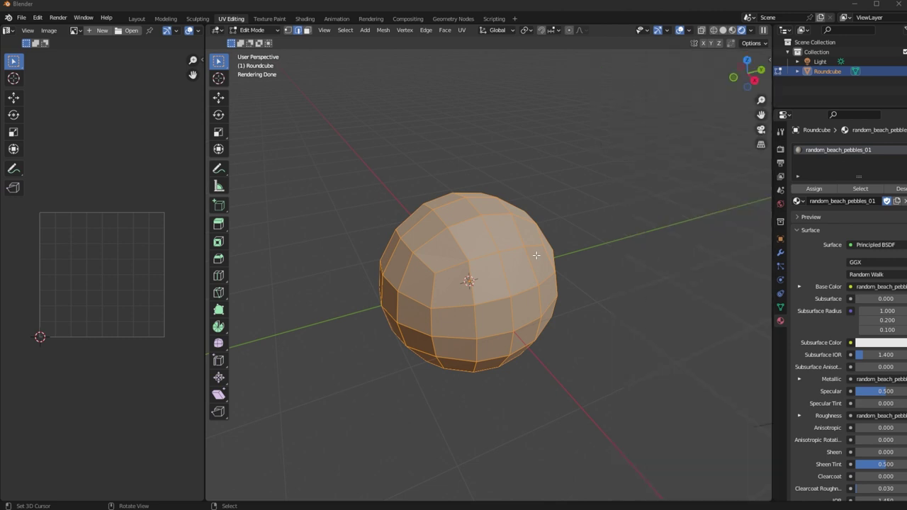
Project the cube's UVs from top view and move the island onto a pebble in the atlas
key("KP_7")
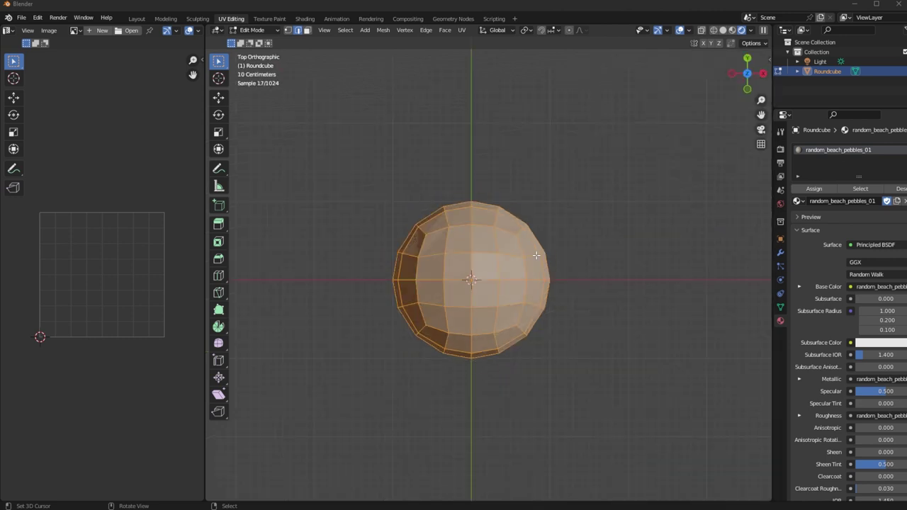
key("u")
left_click(500, 256)
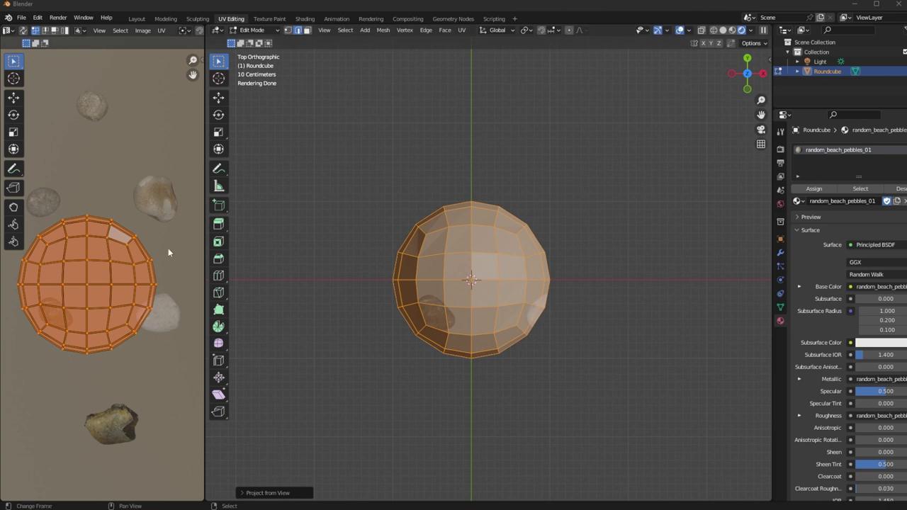
scroll(160, 252, "down", 2)
key("g")
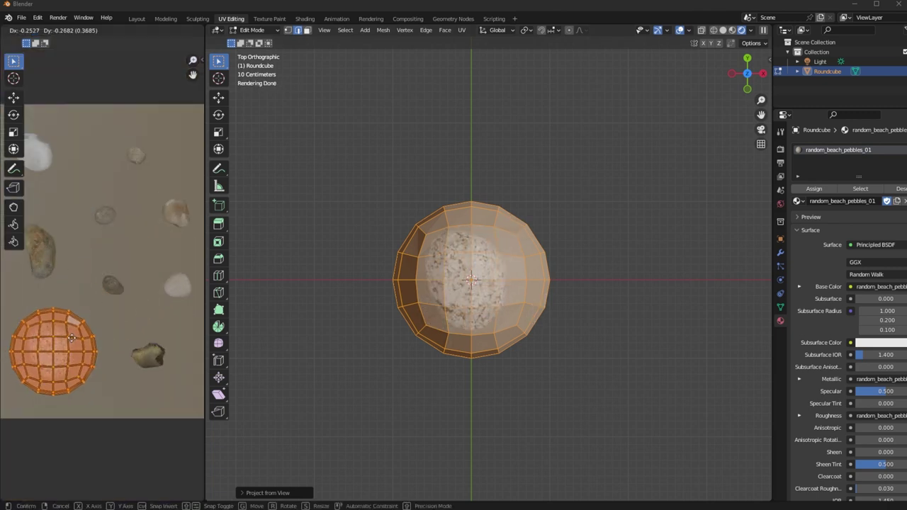
left_click(71, 339)
Reshape the cube into a slanted, narrower egg-like pebble using proportional editing
key("alt+a")
key("g")
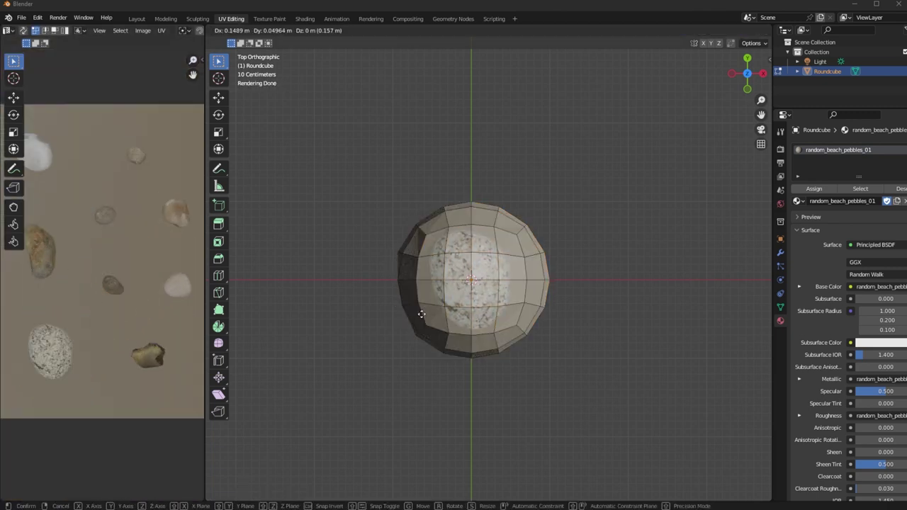
key("o")
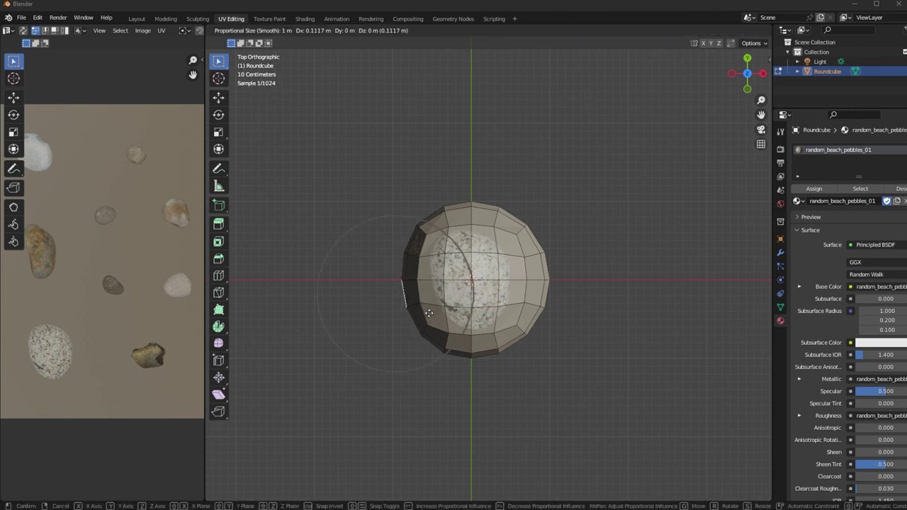
scroll(433, 306, "down", 6)
left_click(532, 215)
key("g")
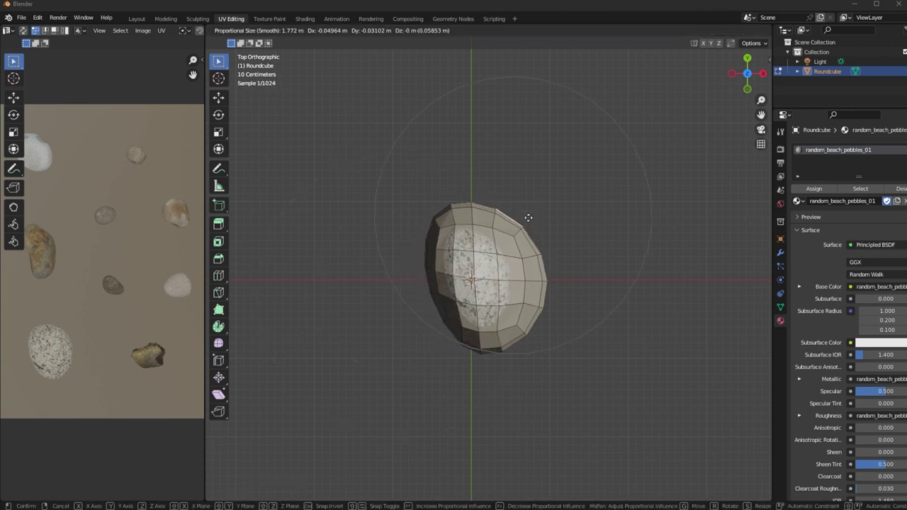
left_click(560, 299)
key("g")
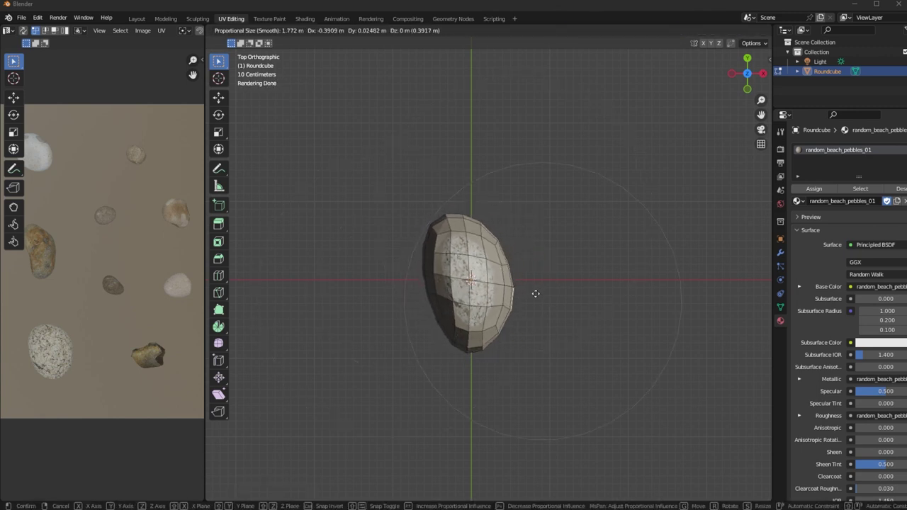
left_click(510, 251)
key("g")
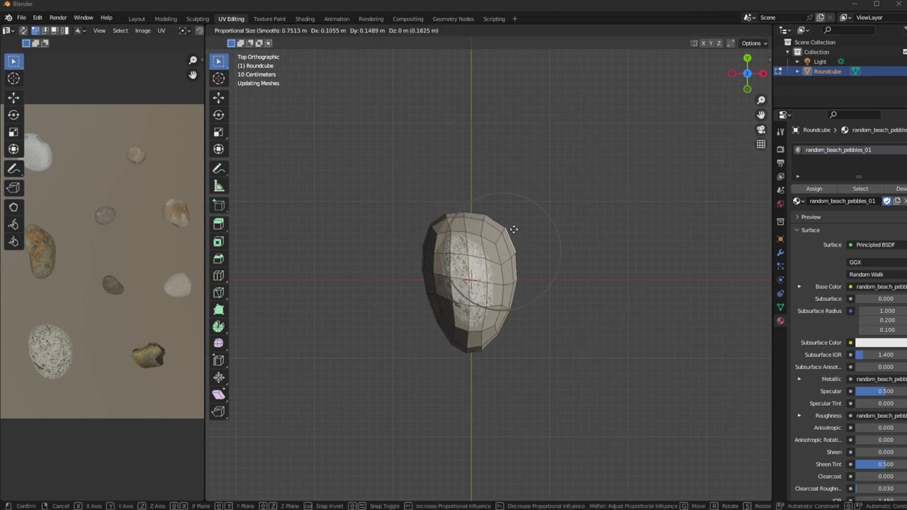
left_click(512, 231)
Re-project the pebble's UVs from above and fit them onto the white speckled stone, then add a modifier
key("a")
key("u")
left_click(581, 333)
scroll(160, 267, "down", 2)
key("g")
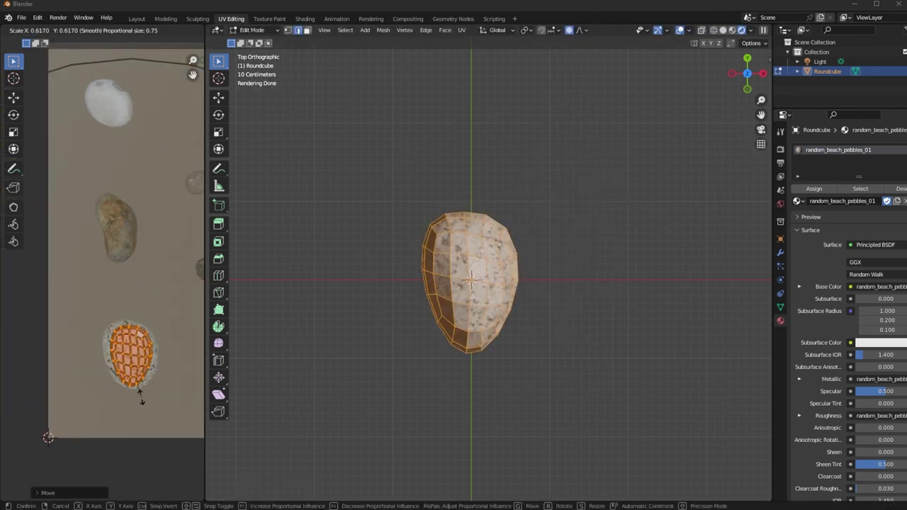
left_click(142, 399)
key("s")
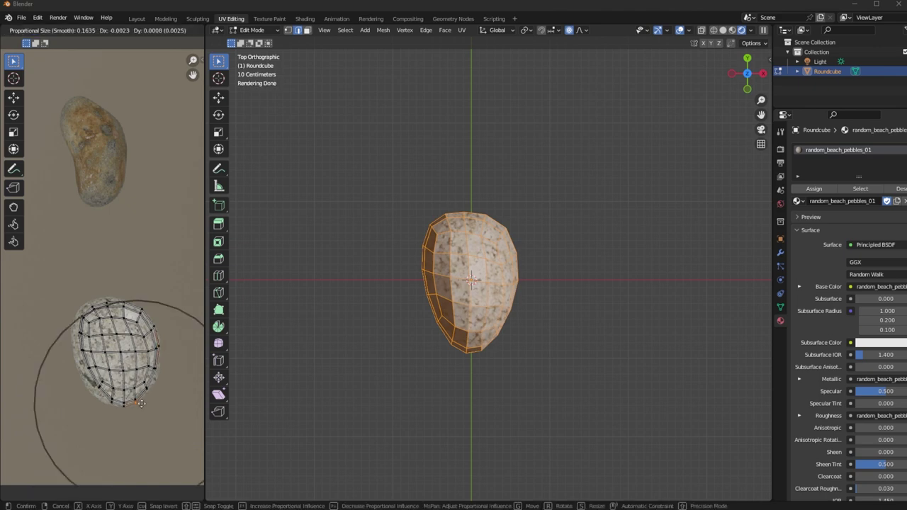
left_click(810, 147)
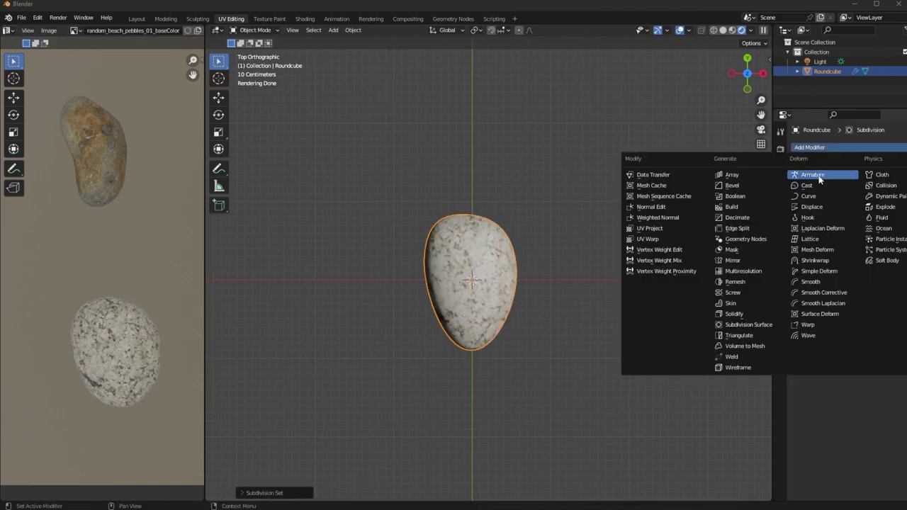
Roughen the pebble with a Displace modifier driven by a new Clouds texture of size 1.72
left_click(812, 206)
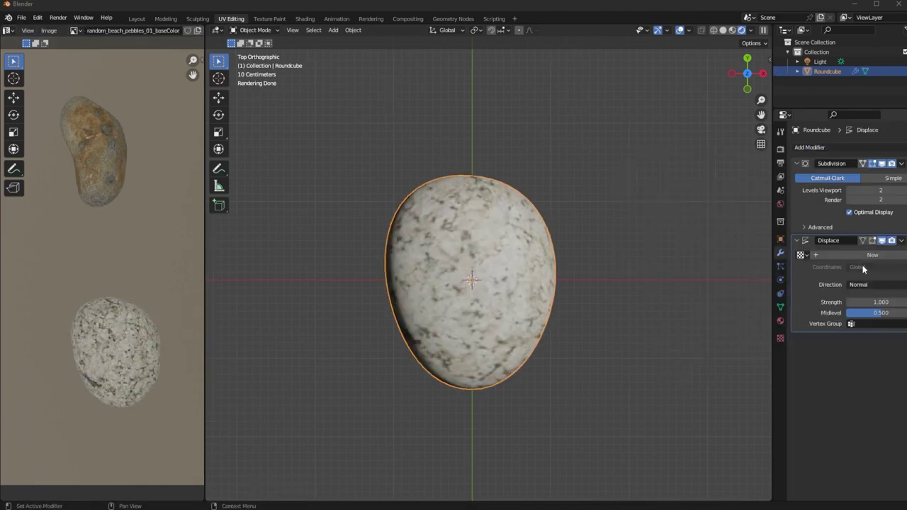
left_click(850, 260)
left_click(896, 261)
left_click(864, 176)
left_click(847, 214)
left_click_drag(875, 349, 902, 350)
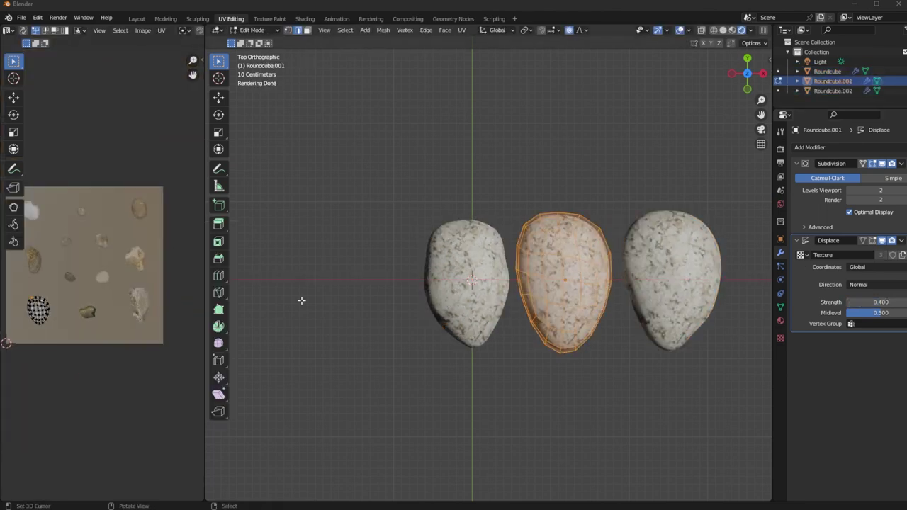
scroll(180, 397, "up", 3)
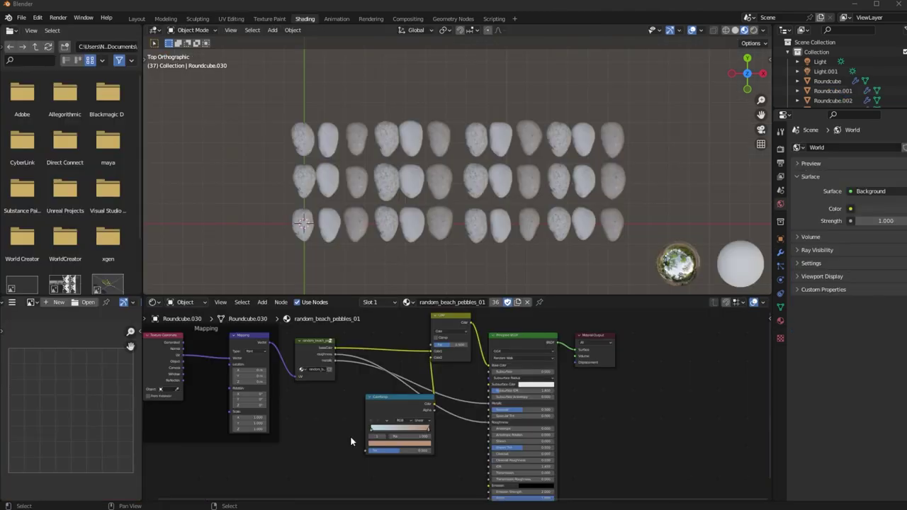
key("shift+a")
Add an Object Info node and connect its Random output to the ColorRamp's Fac
left_click(466, 419)
left_click_drag(339, 447, 366, 450)
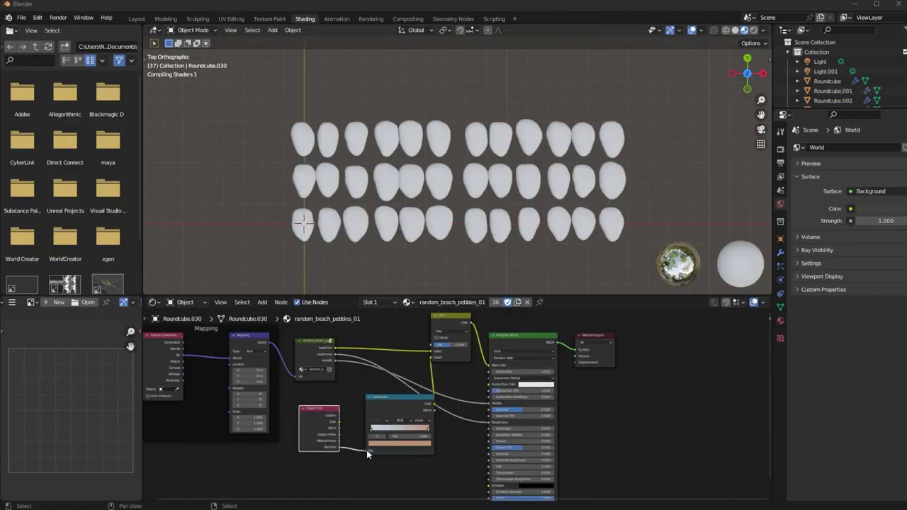
scroll(366, 453, "up", 3)
Add a ColorRamp stop and set stop colours to olive-yellow, green and a near-black dark tone
left_click(358, 398)
left_click(410, 441)
left_click(386, 318)
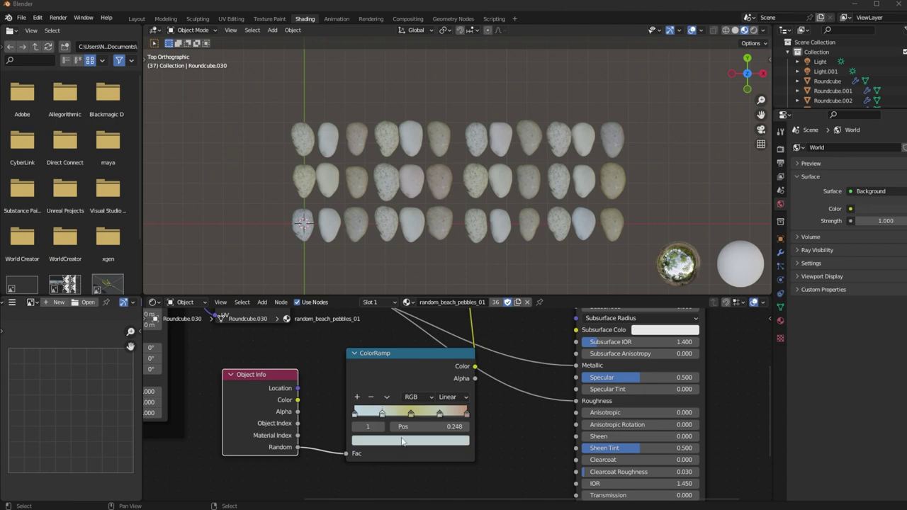
left_click(402, 441)
left_click(382, 318)
left_click(402, 441)
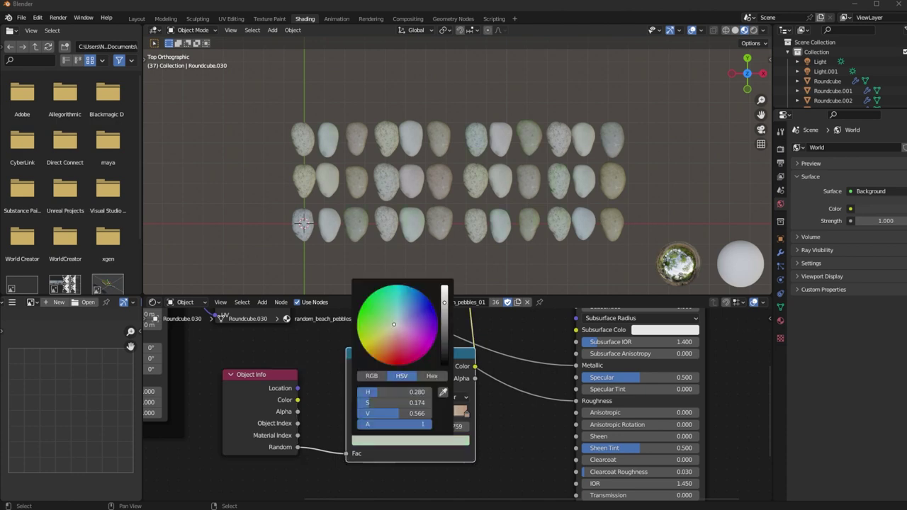
left_click(395, 315)
left_click_drag(444, 319, 444, 352)
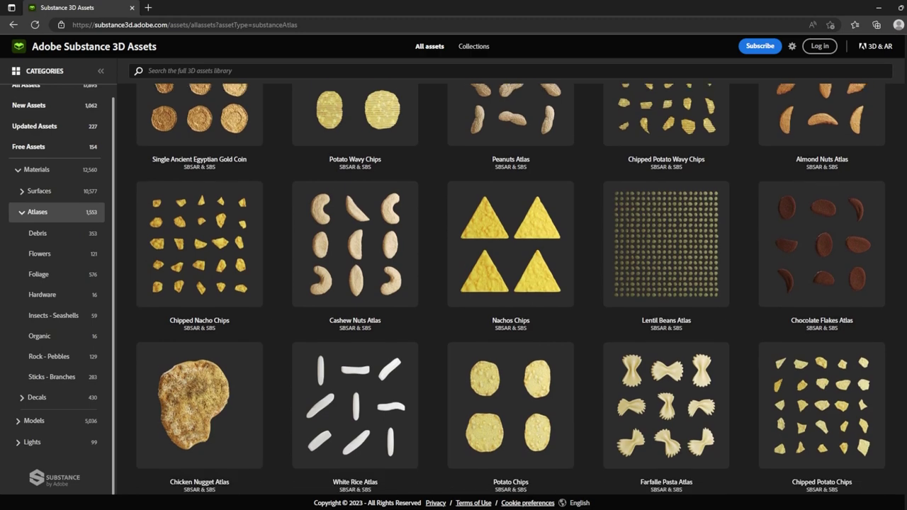
Scroll the Atlases grid down to the Wisteria Pods and Common Moss Clumps 09 rows
scroll(511, 283, "down", 3)
scroll(510, 283, "down", 5)
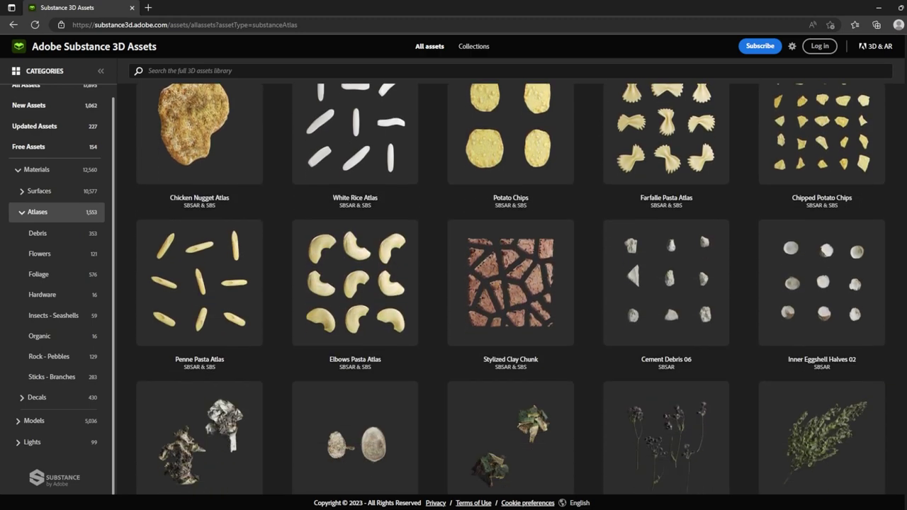
scroll(510, 284, "down", 4)
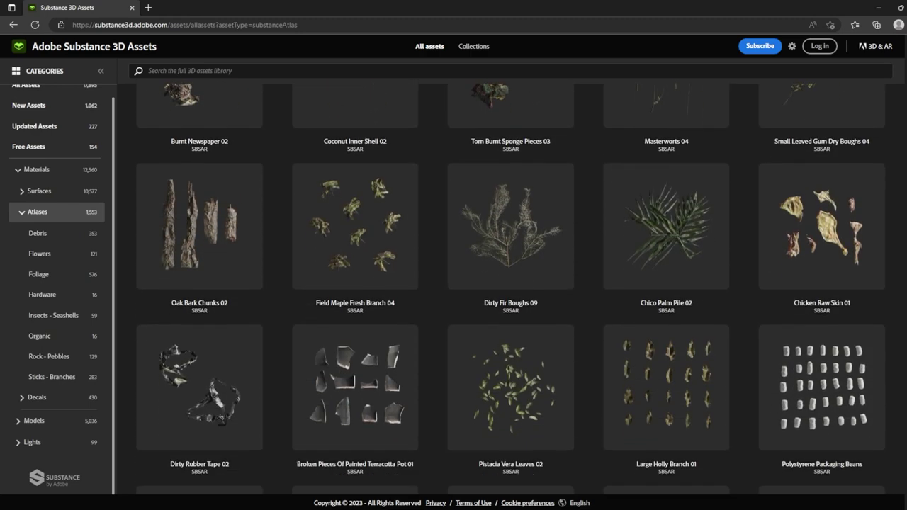
scroll(510, 284, "down", 5)
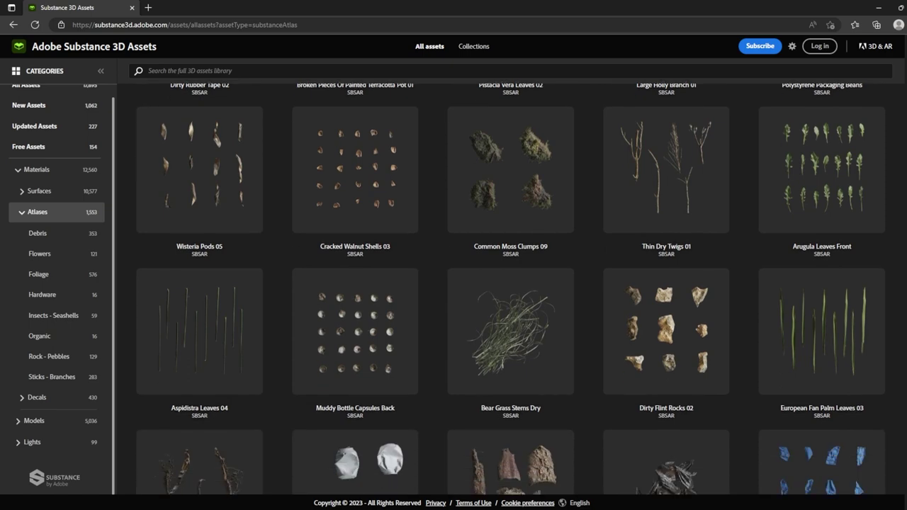